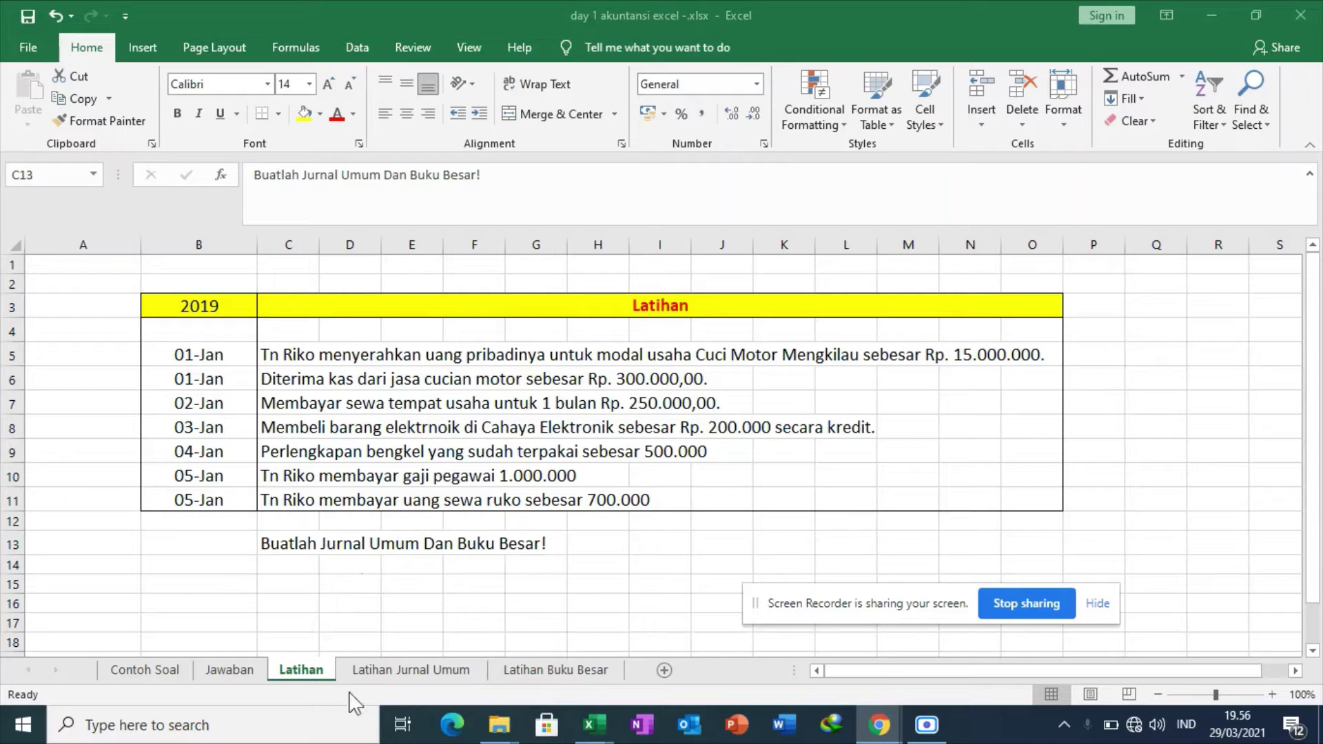
Compare the 01-Jan transactions on the Latihan sheet with their entries on the Latihan Jurnal Umum sheet
{"action": "left_click", "coordinate": [394, 695]}
{"action": "left_click", "coordinate": [394, 676]}
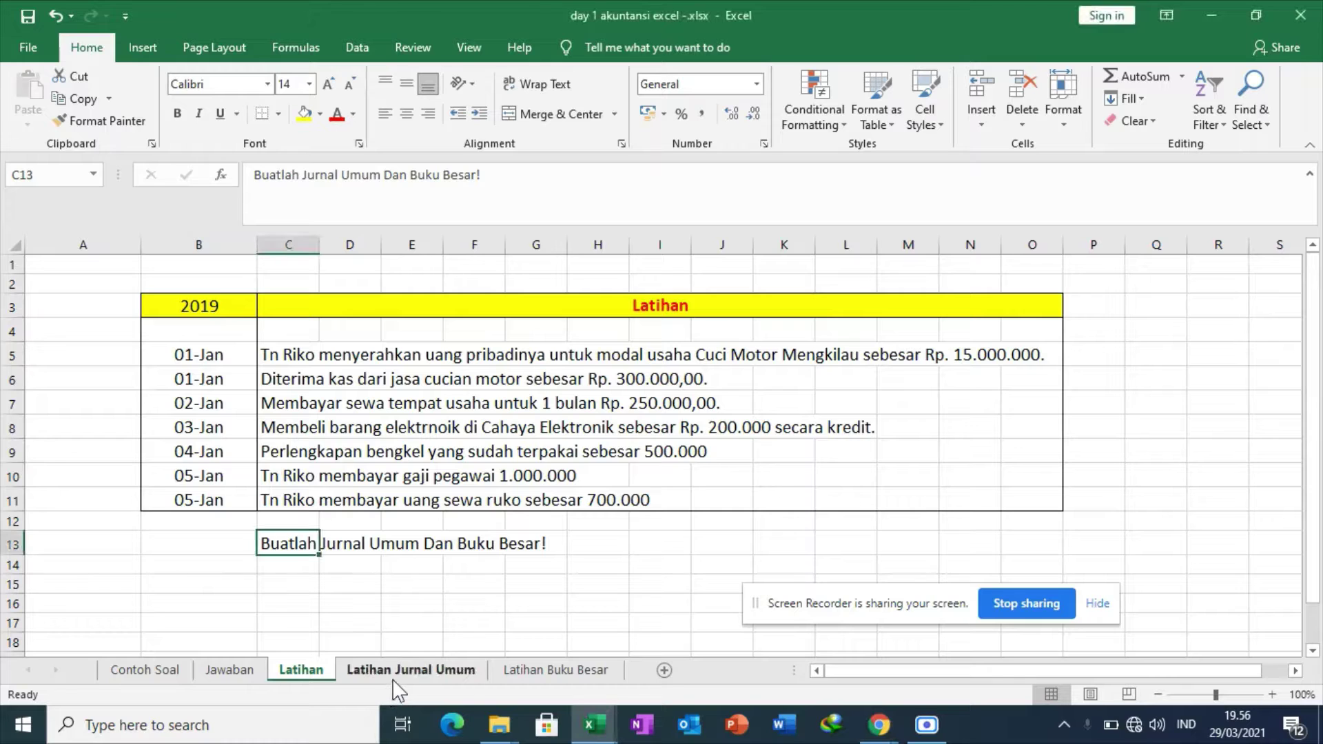
{"action": "left_click", "coordinate": [317, 680]}
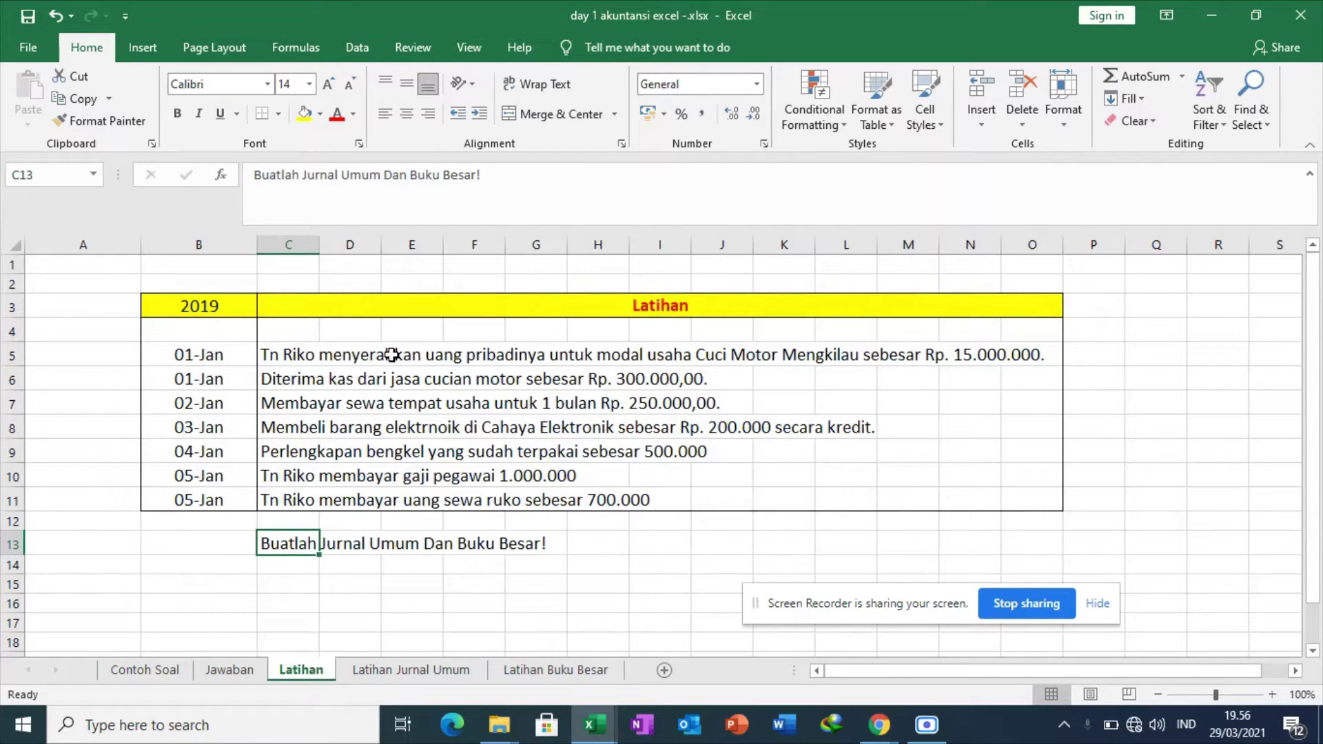
{"action": "left_click", "coordinate": [434, 678]}
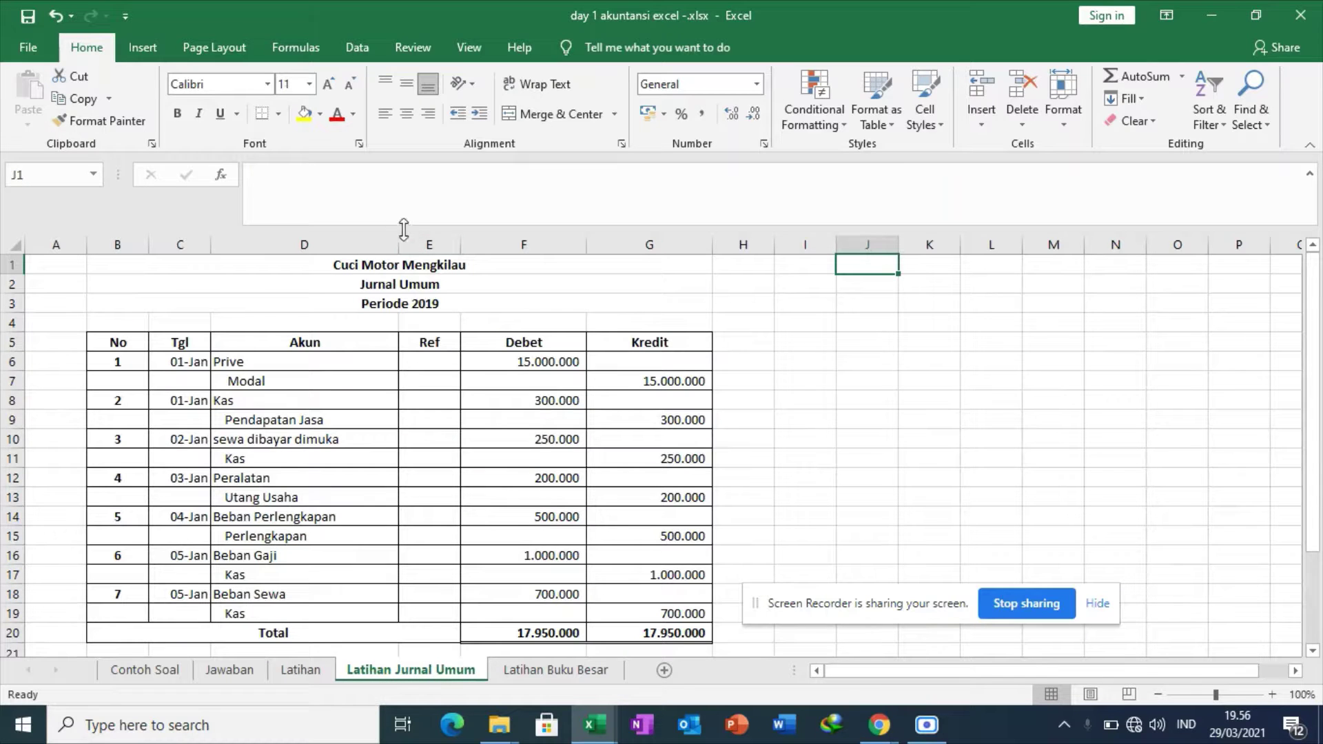
{"action": "left_click", "coordinate": [303, 670]}
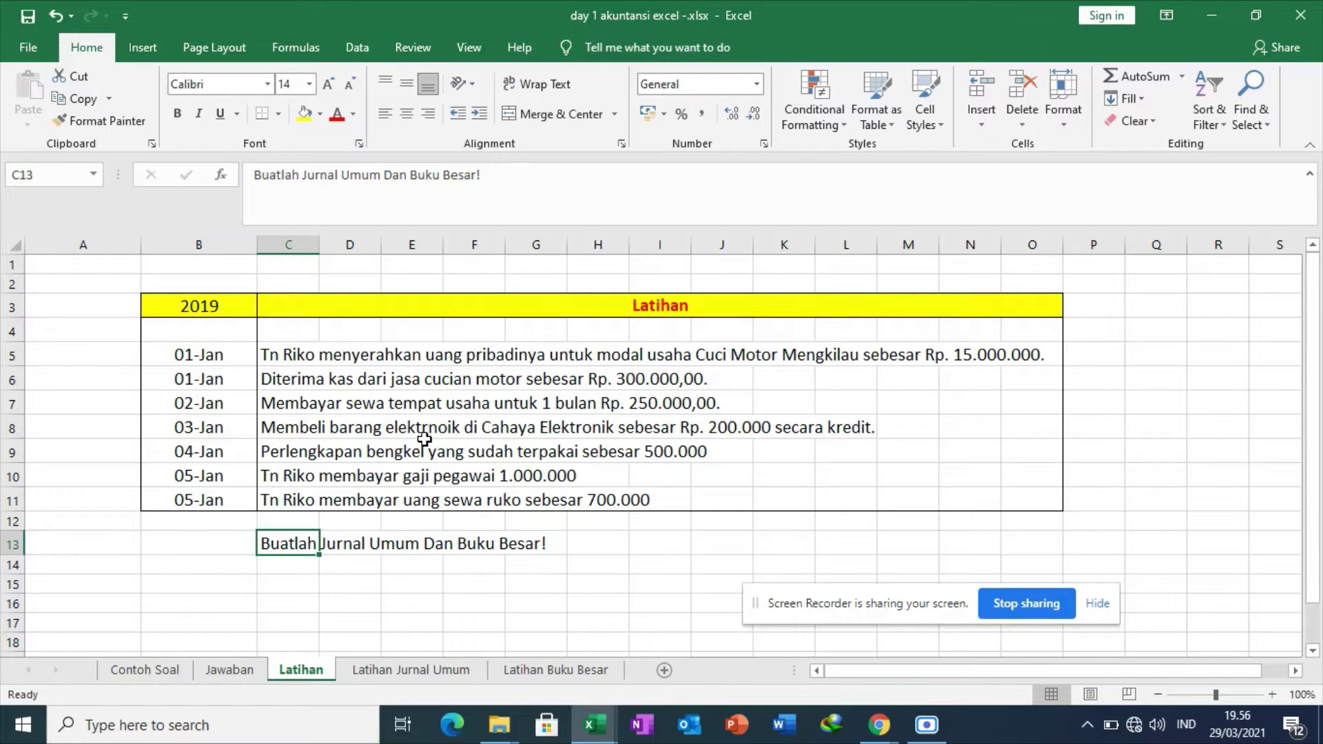
{"action": "left_click", "coordinate": [416, 670]}
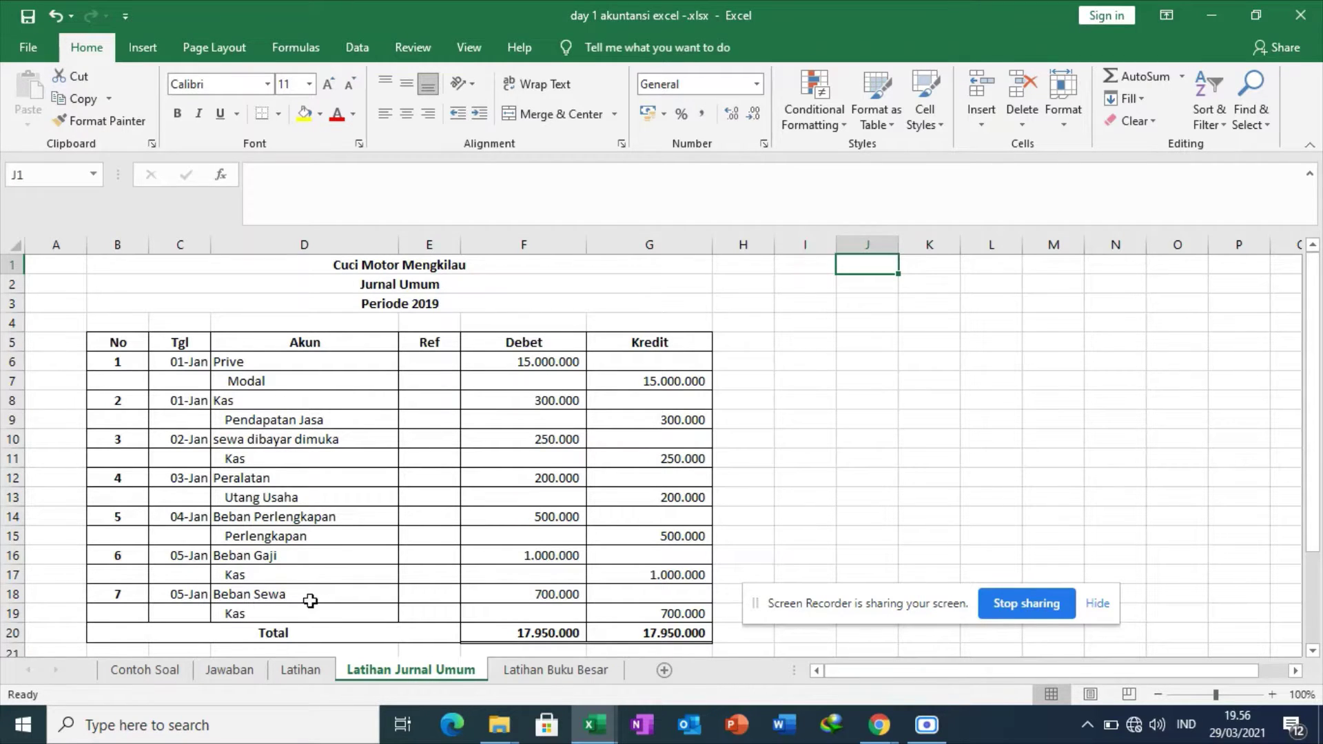
{"action": "left_click", "coordinate": [299, 672]}
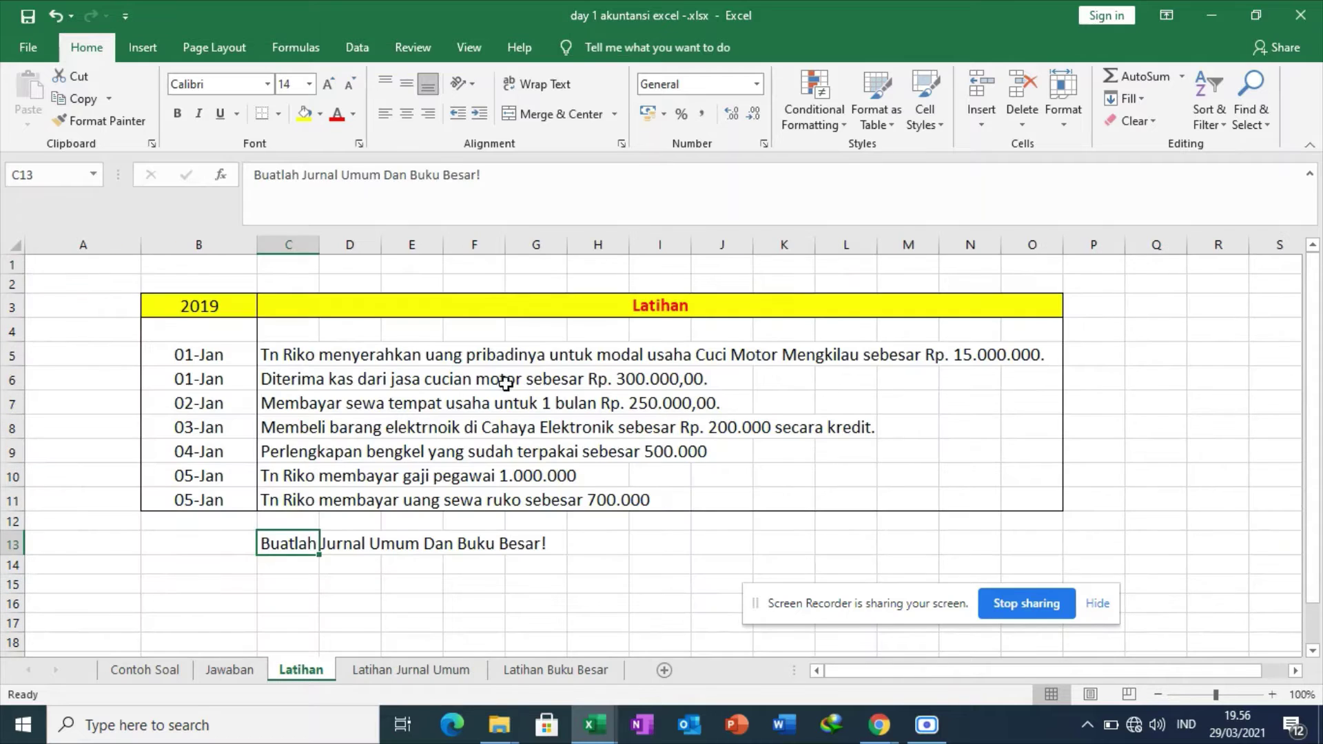
{"action": "left_click", "coordinate": [448, 671]}
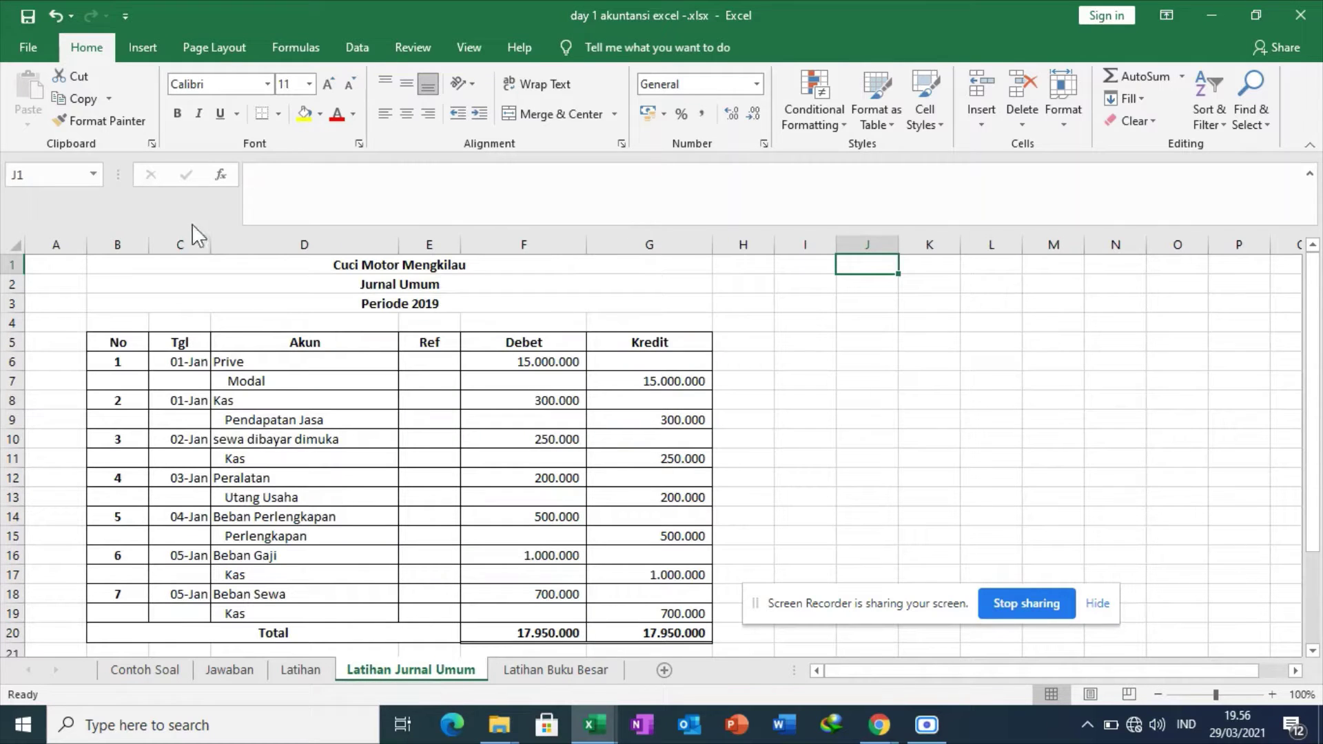
{"action": "left_click", "coordinate": [299, 670]}
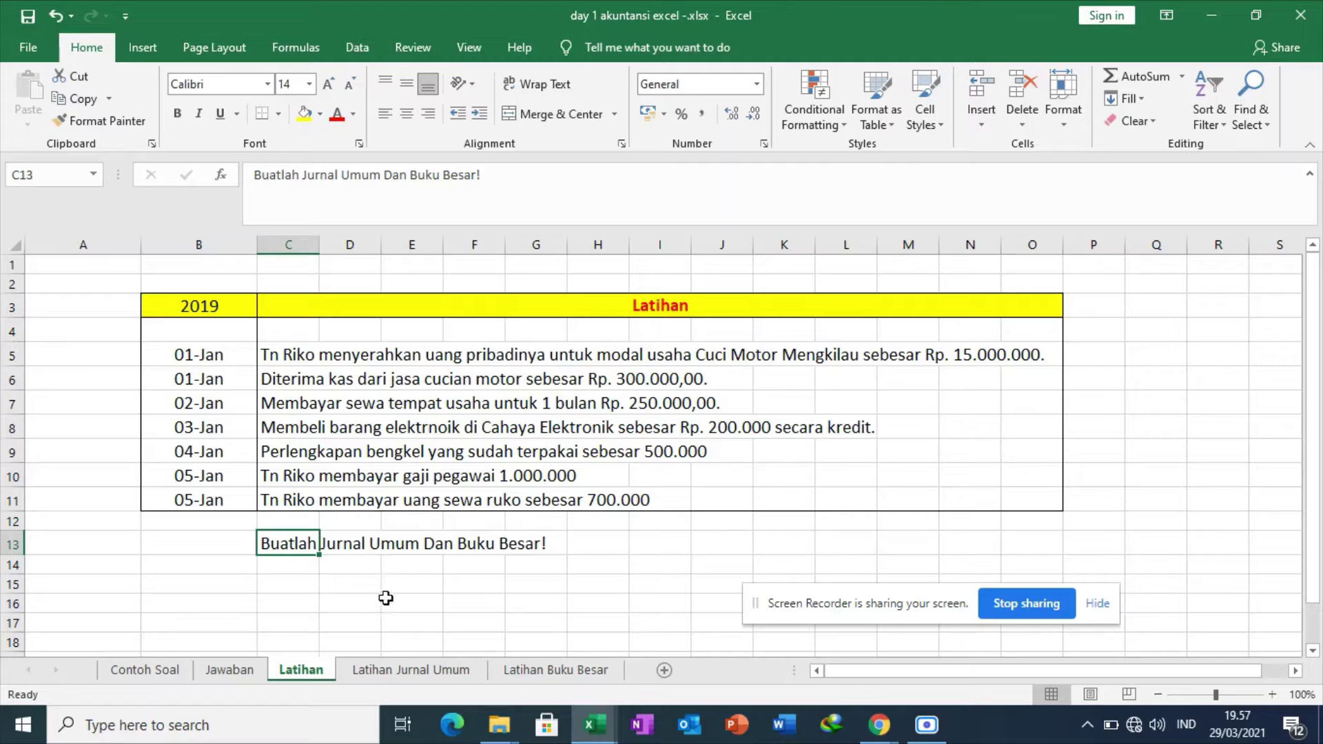
{"action": "left_click", "coordinate": [390, 678]}
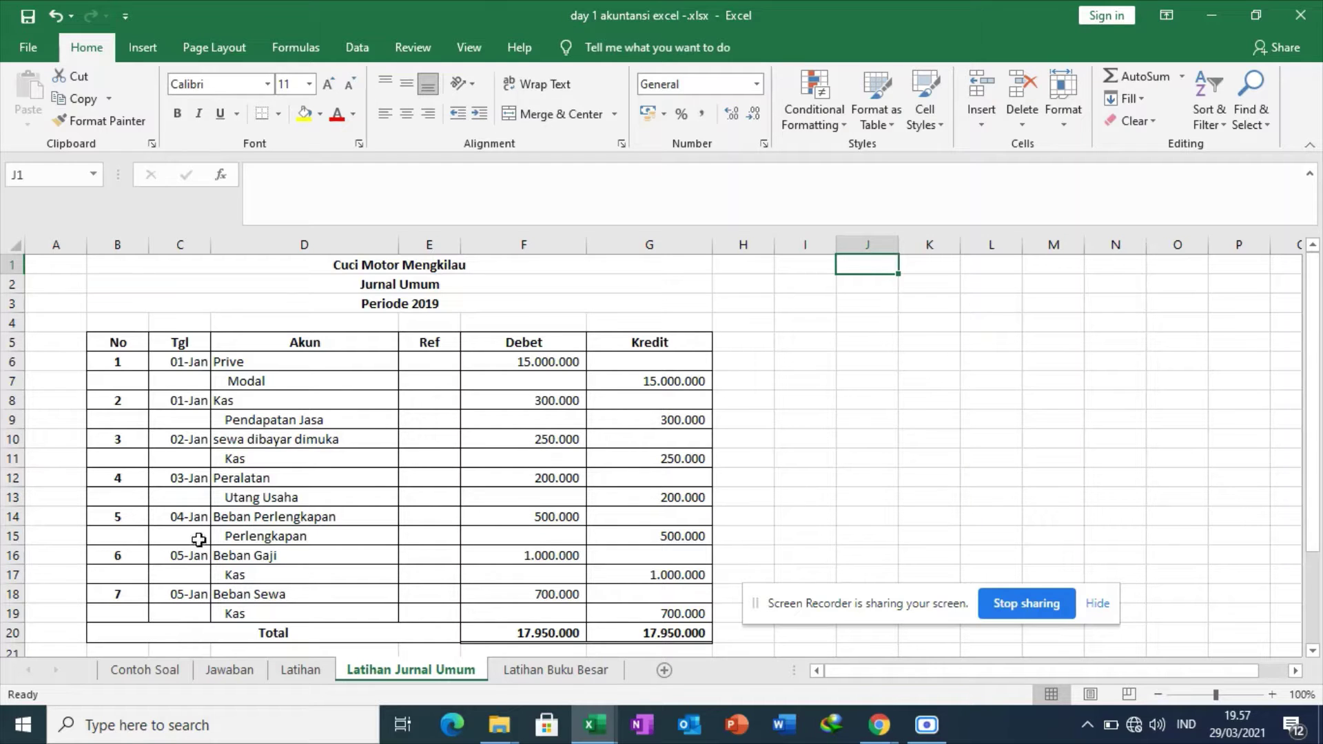
Check the 02-Jan to 05-Jan transactions on the Latihan sheet against their journal entries, down to the journal's Total row
{"action": "left_click", "coordinate": [321, 670]}
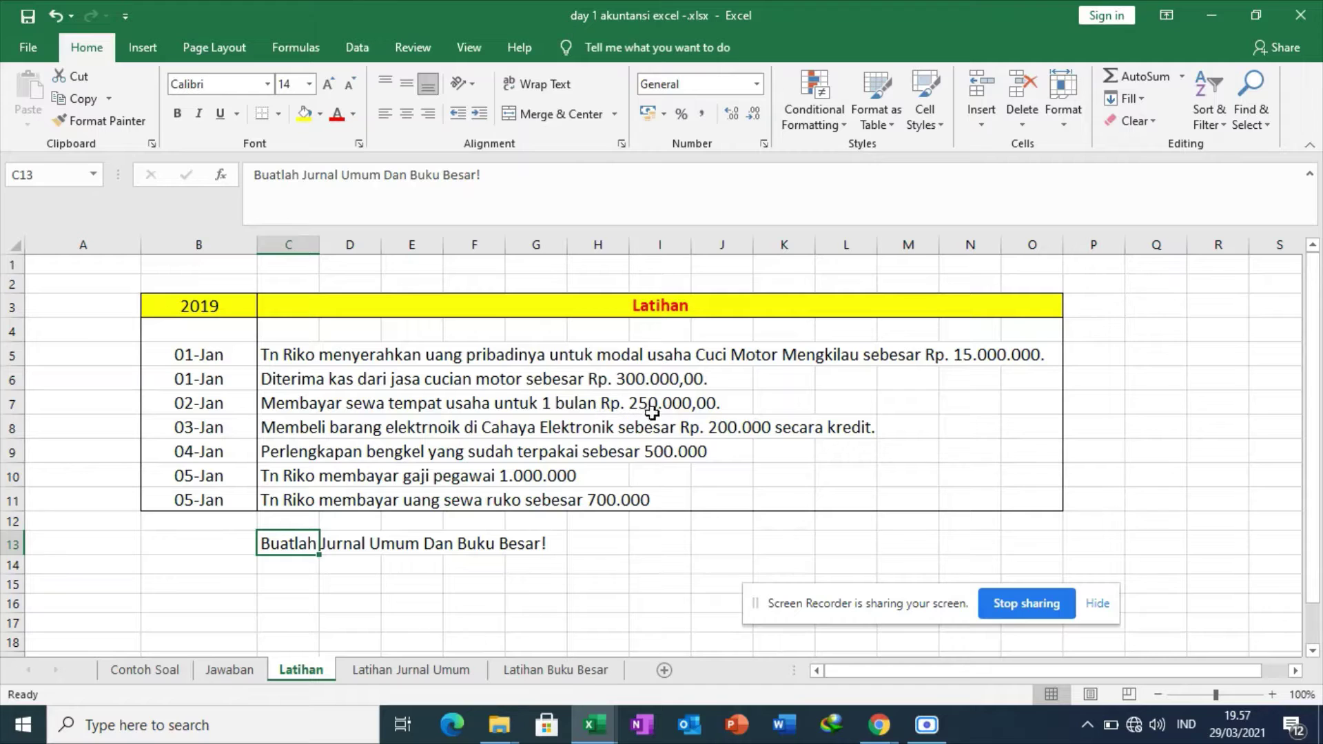
{"action": "left_click", "coordinate": [412, 670]}
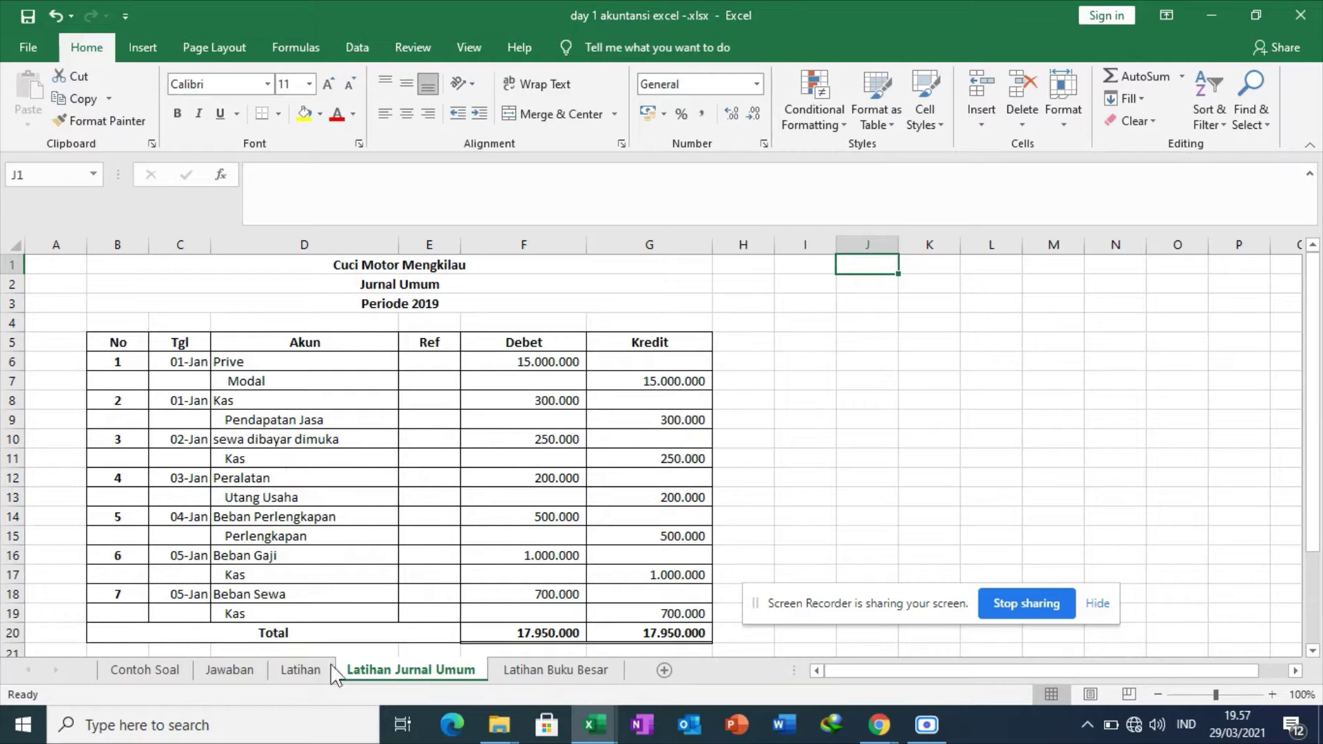
{"action": "left_click", "coordinate": [302, 669]}
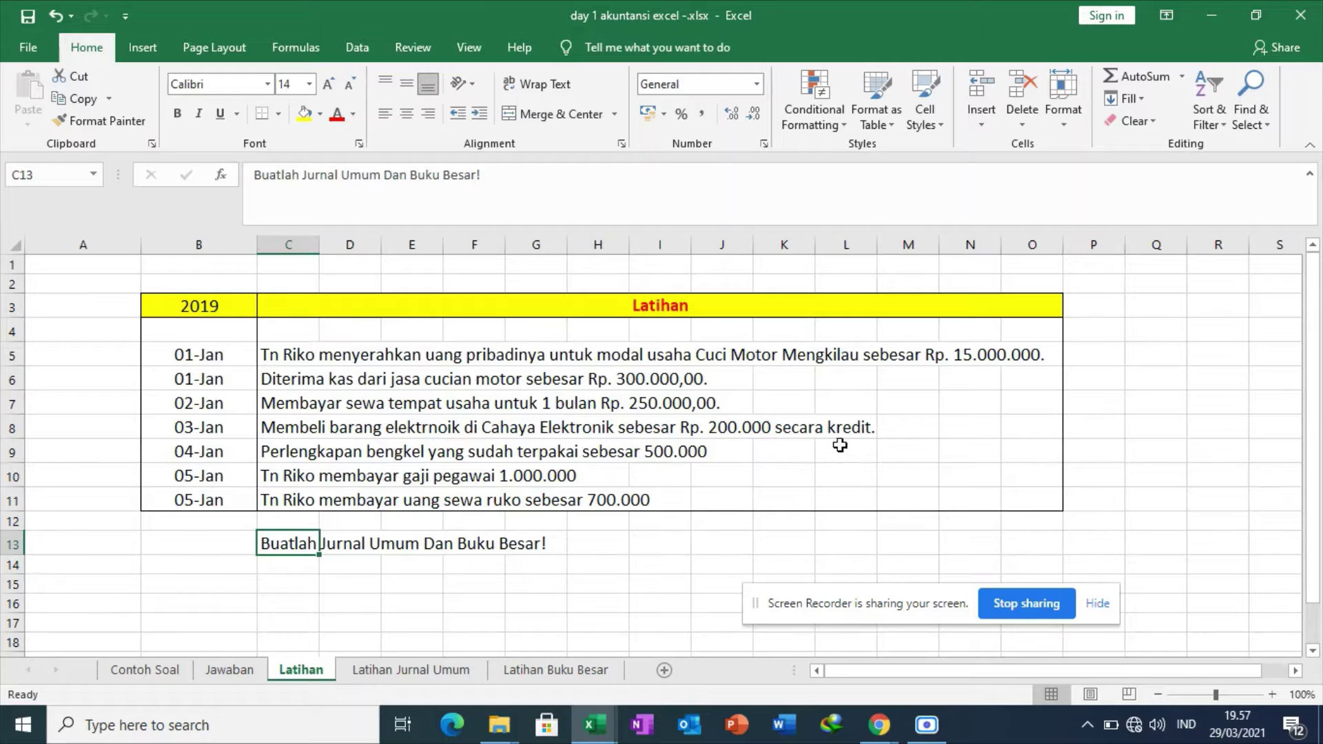
{"action": "left_click", "coordinate": [451, 682]}
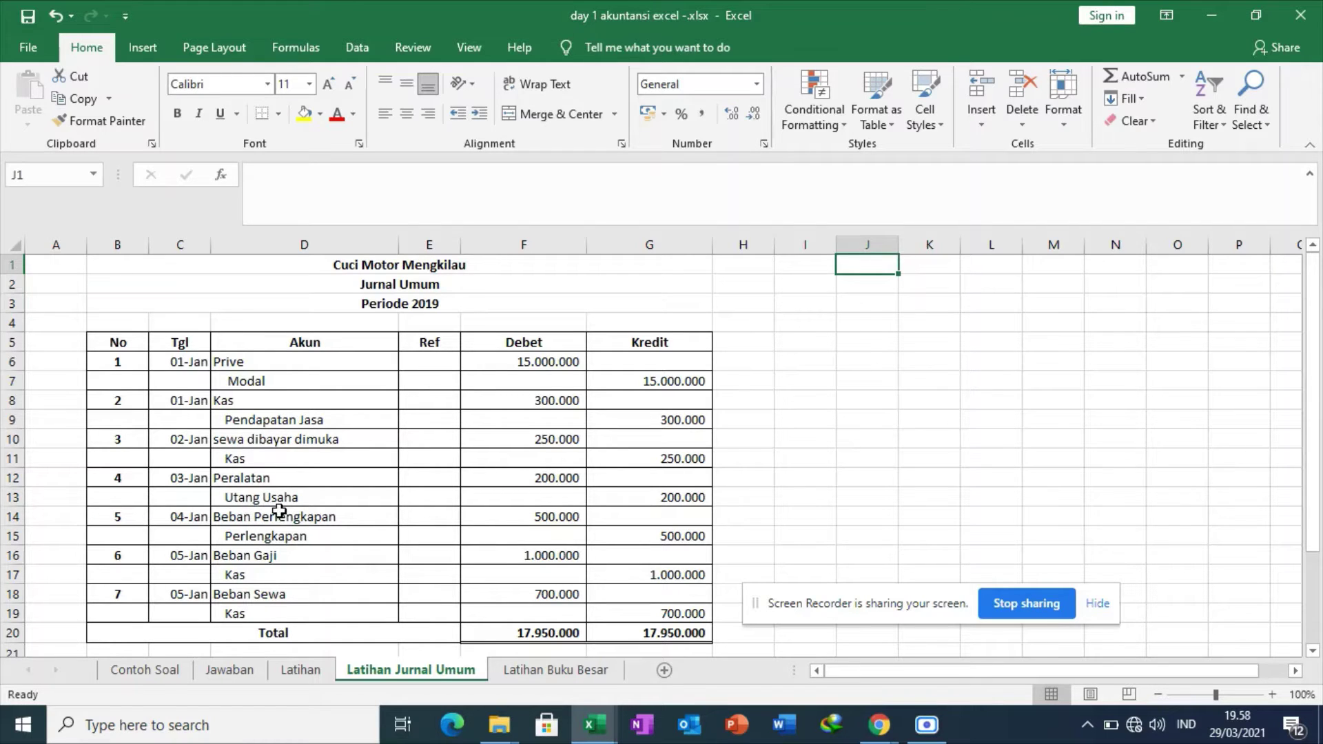
{"action": "left_click", "coordinate": [301, 670]}
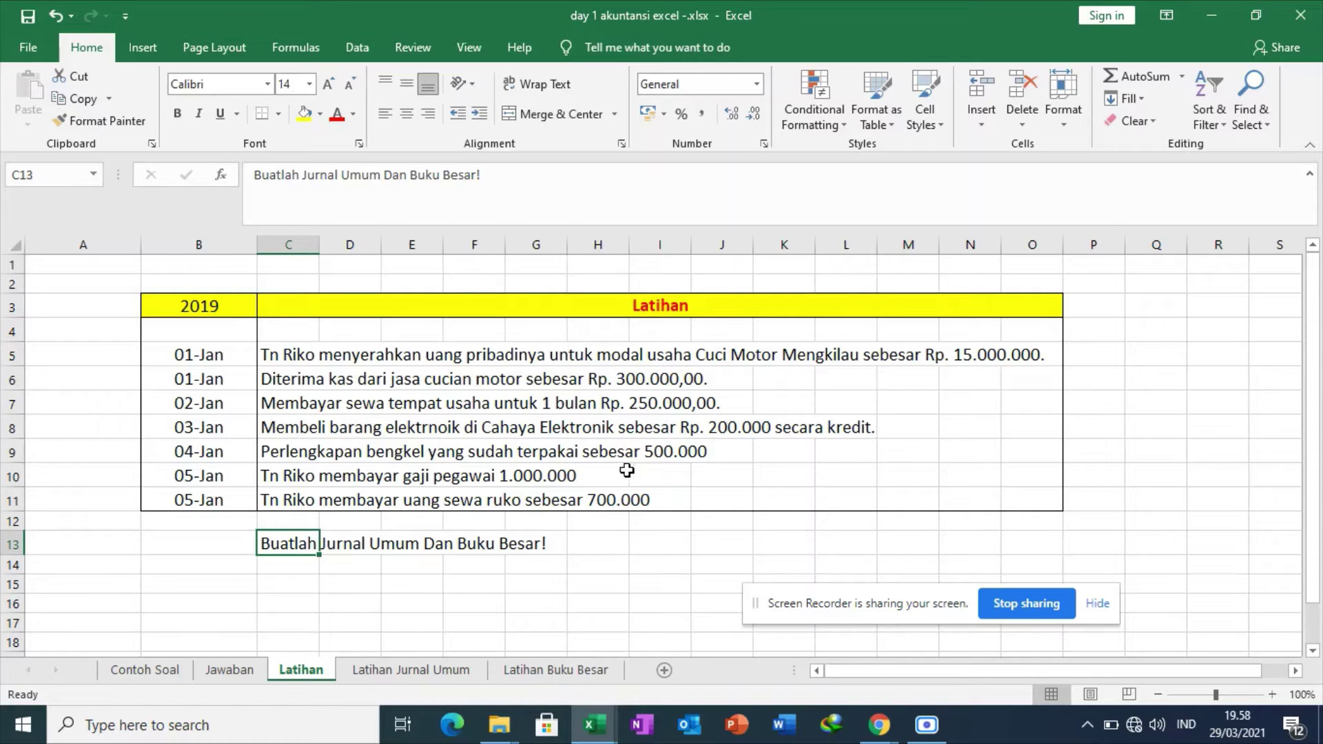
{"action": "left_click", "coordinate": [411, 669]}
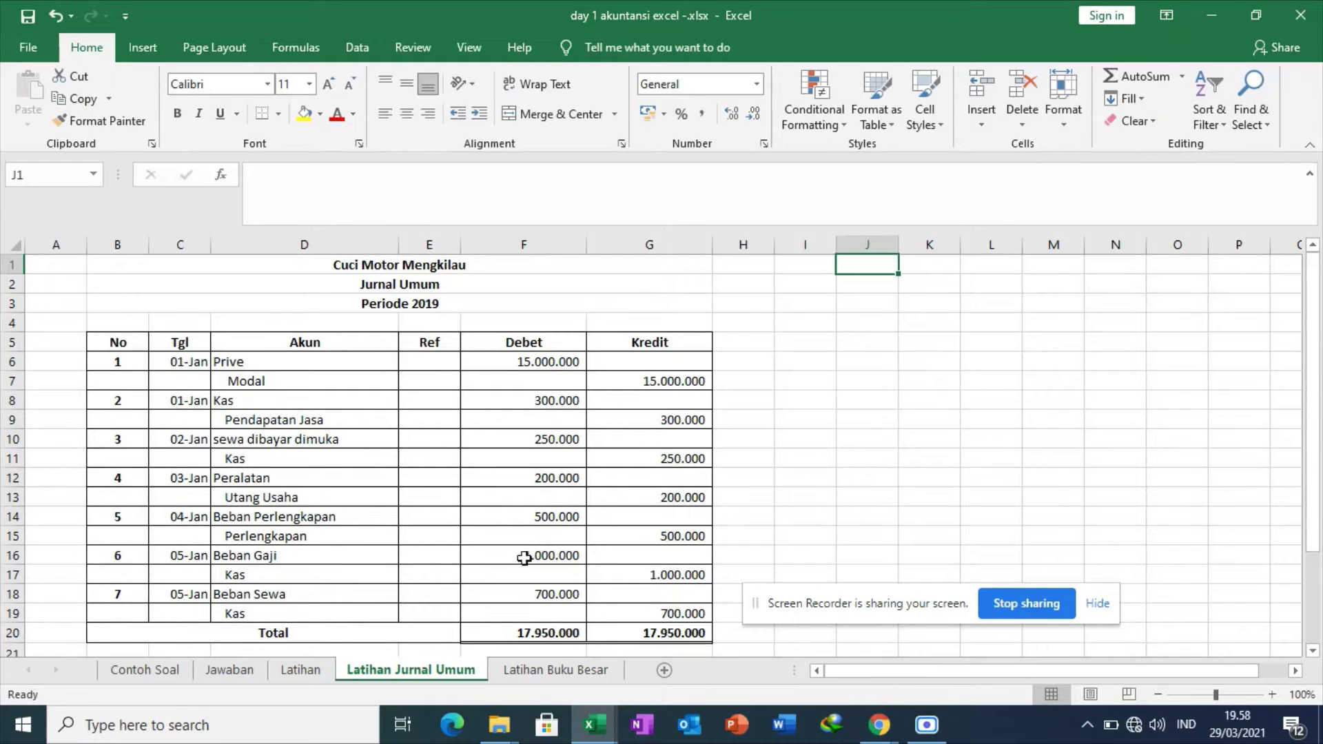
{"action": "left_click", "coordinate": [301, 670]}
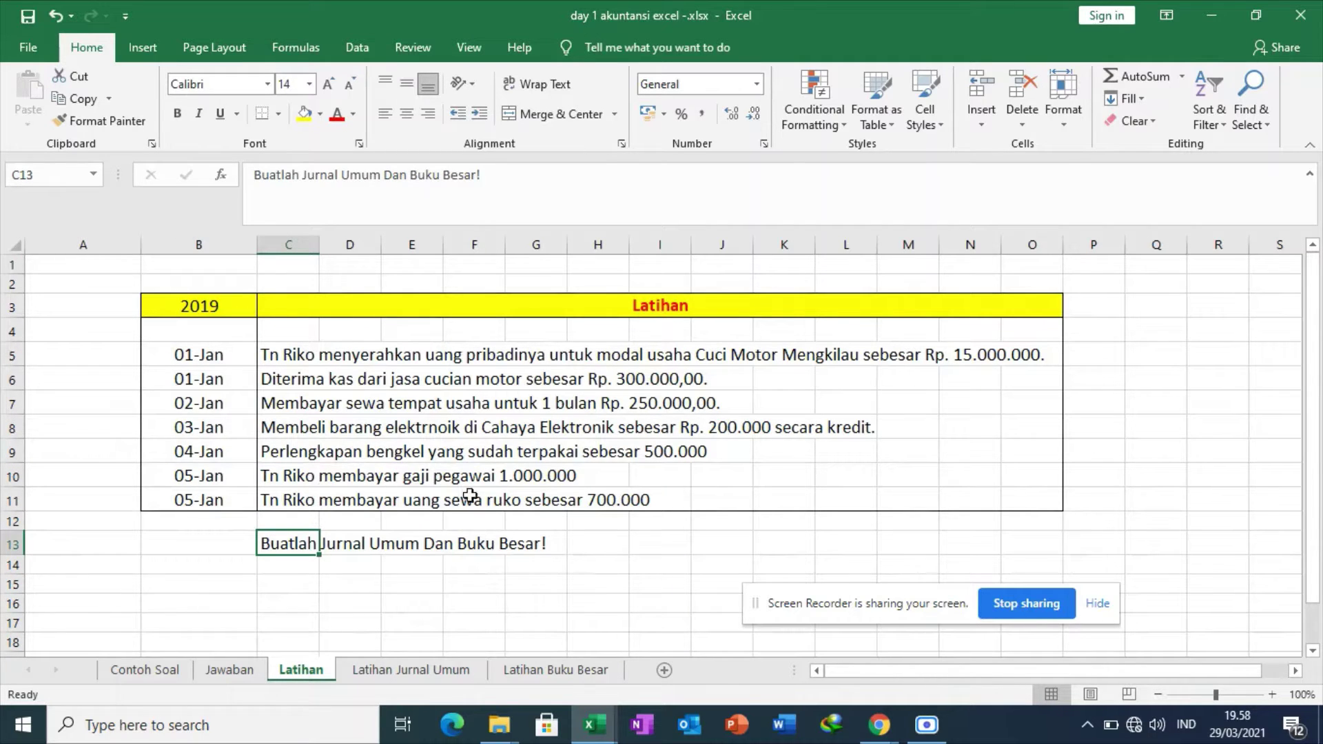
{"action": "left_click", "coordinate": [411, 669]}
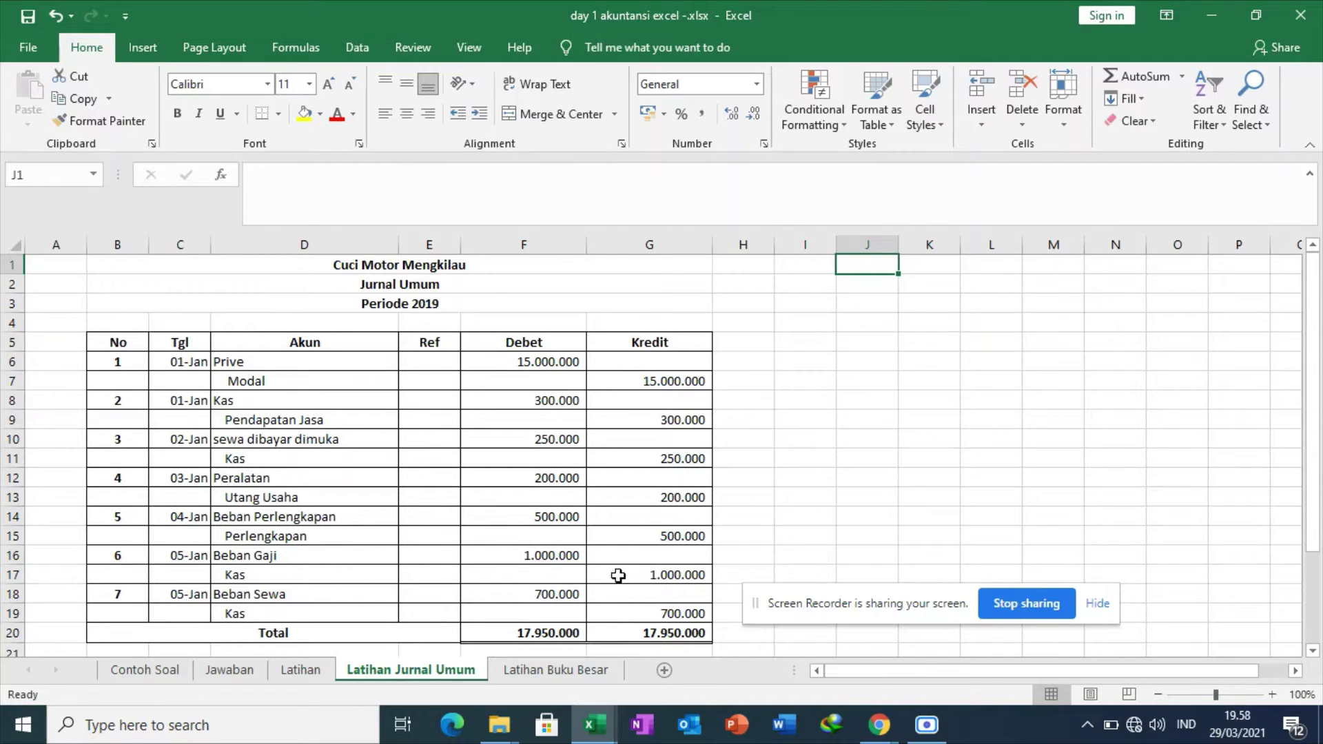
{"action": "left_click", "coordinate": [311, 668]}
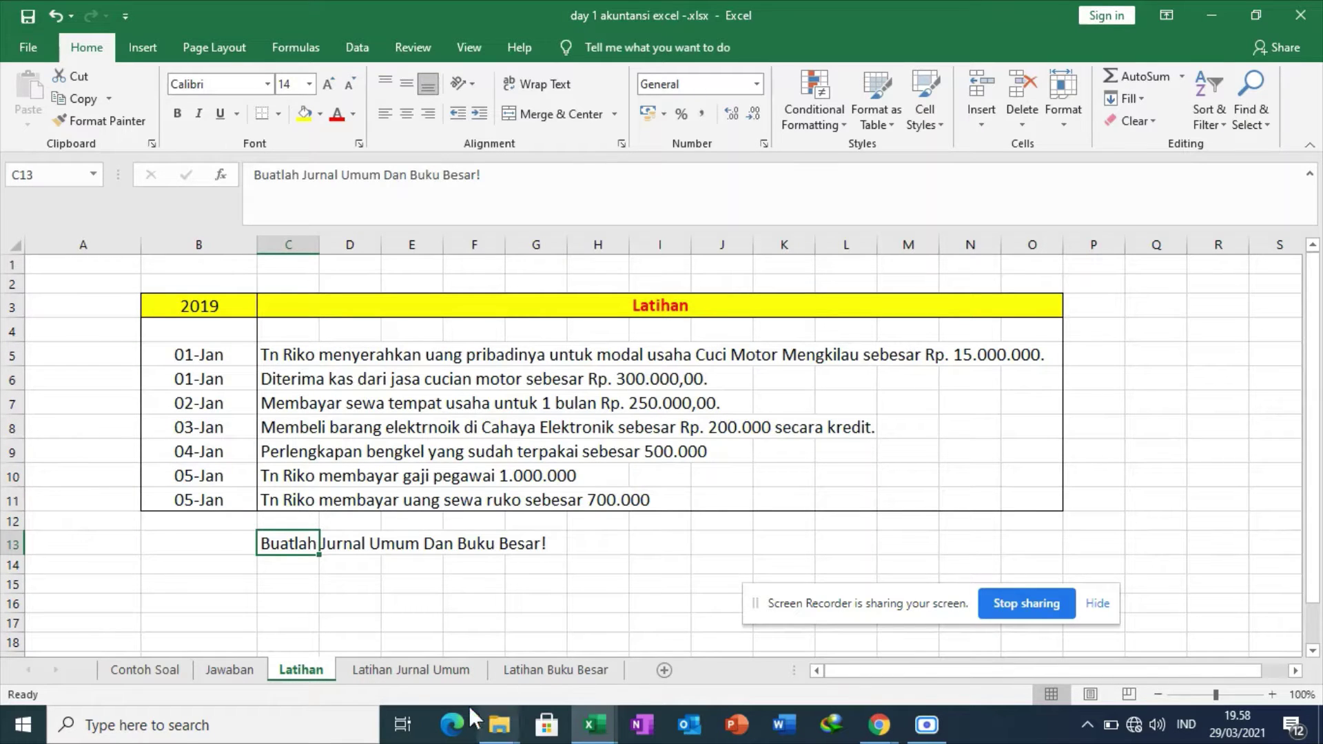
{"action": "left_click", "coordinate": [427, 679]}
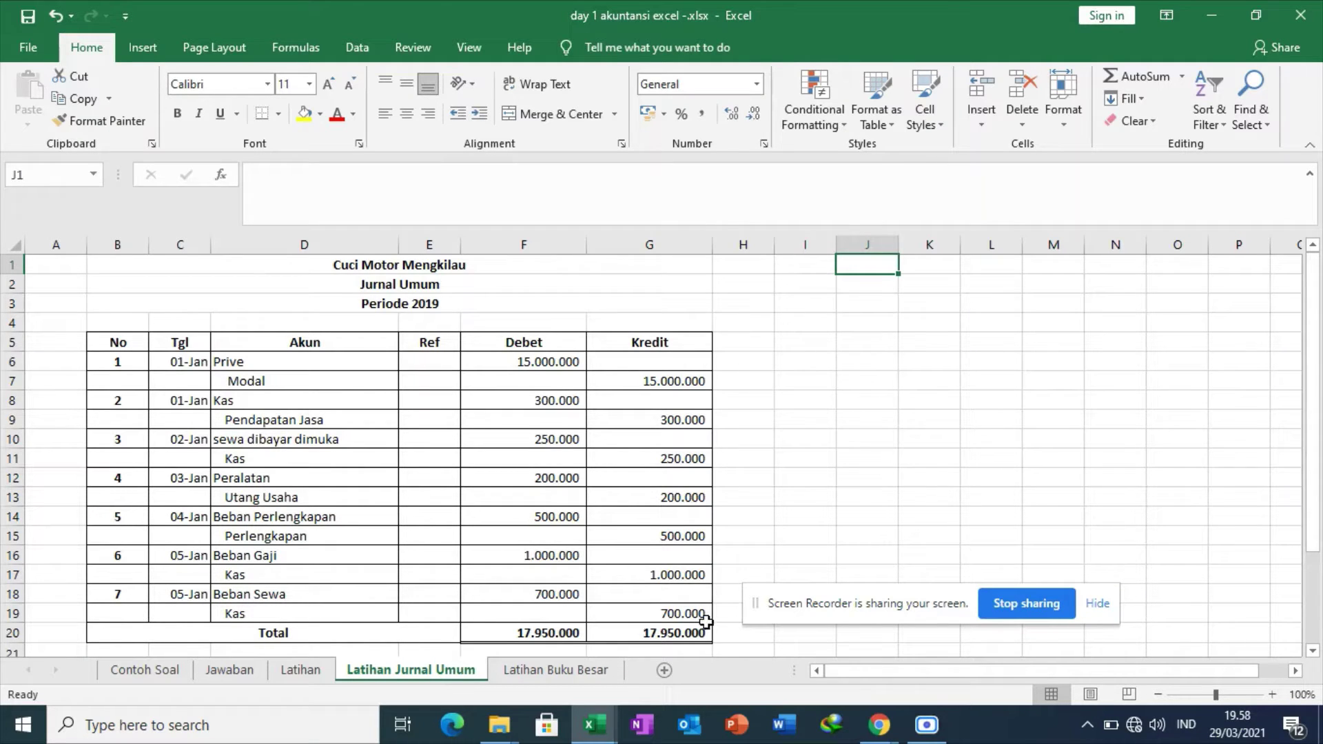
{"action": "left_click", "coordinate": [1312, 652]}
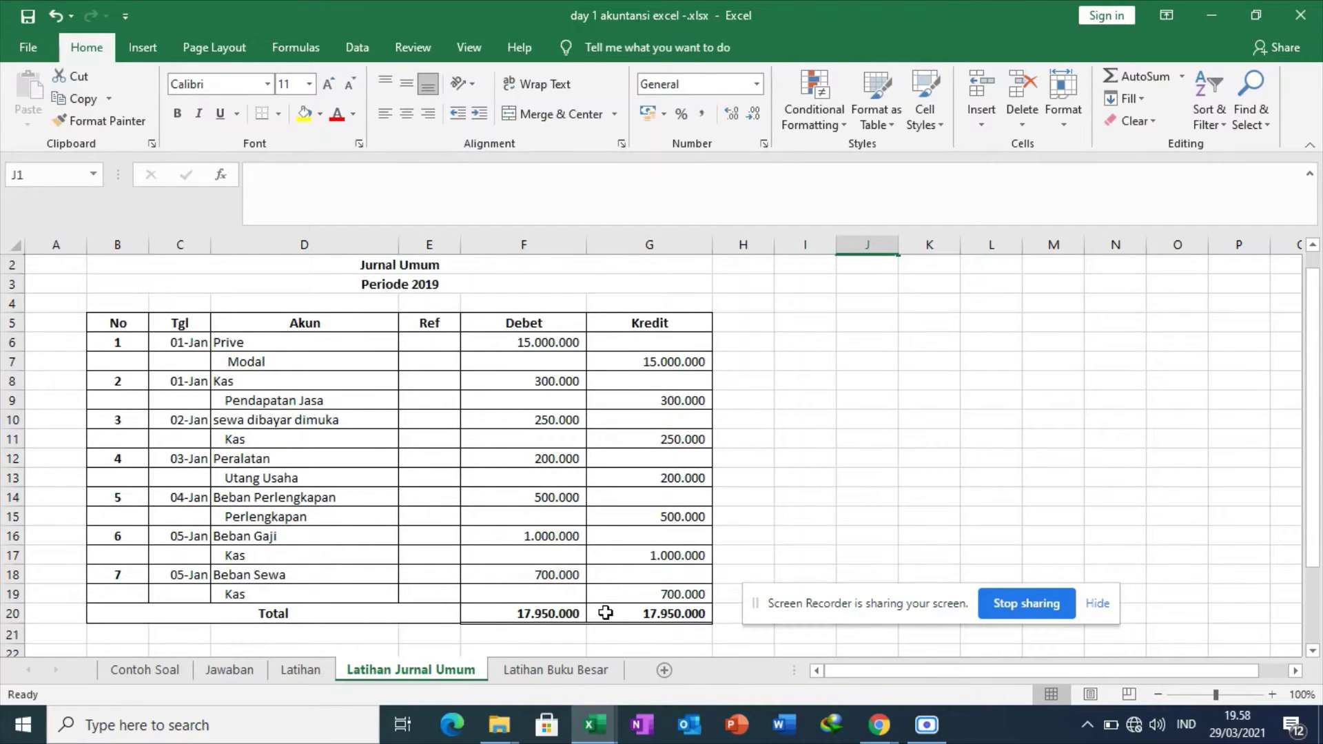
Enter the missing heading "Debet" in cell B9 of the KAS account on the Latihan Buku Besar sheet
{"action": "left_click", "coordinate": [558, 670]}
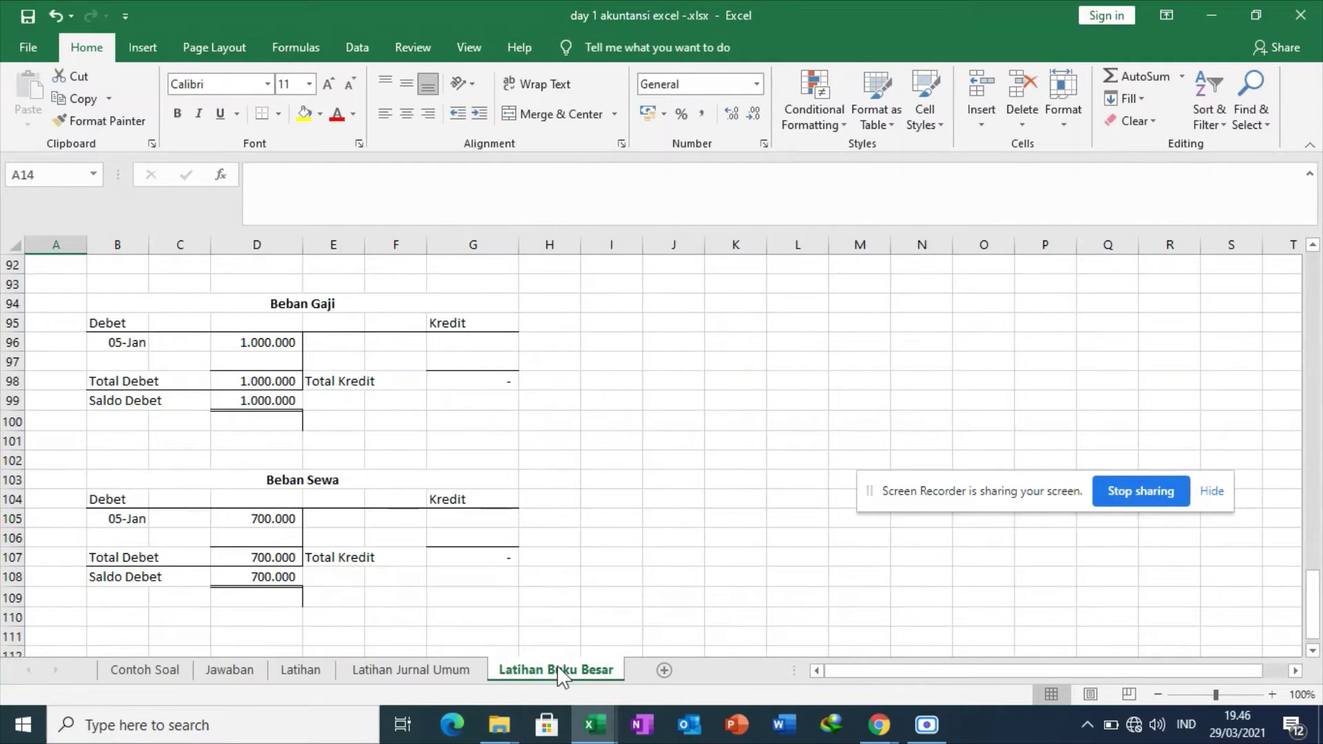
{"action": "left_click", "coordinate": [1313, 245]}
{"action": "left_click", "coordinate": [1313, 245]}
{"action": "left_click_drag", "start_coordinate": [1314, 257], "coordinate": [1315, 257]}
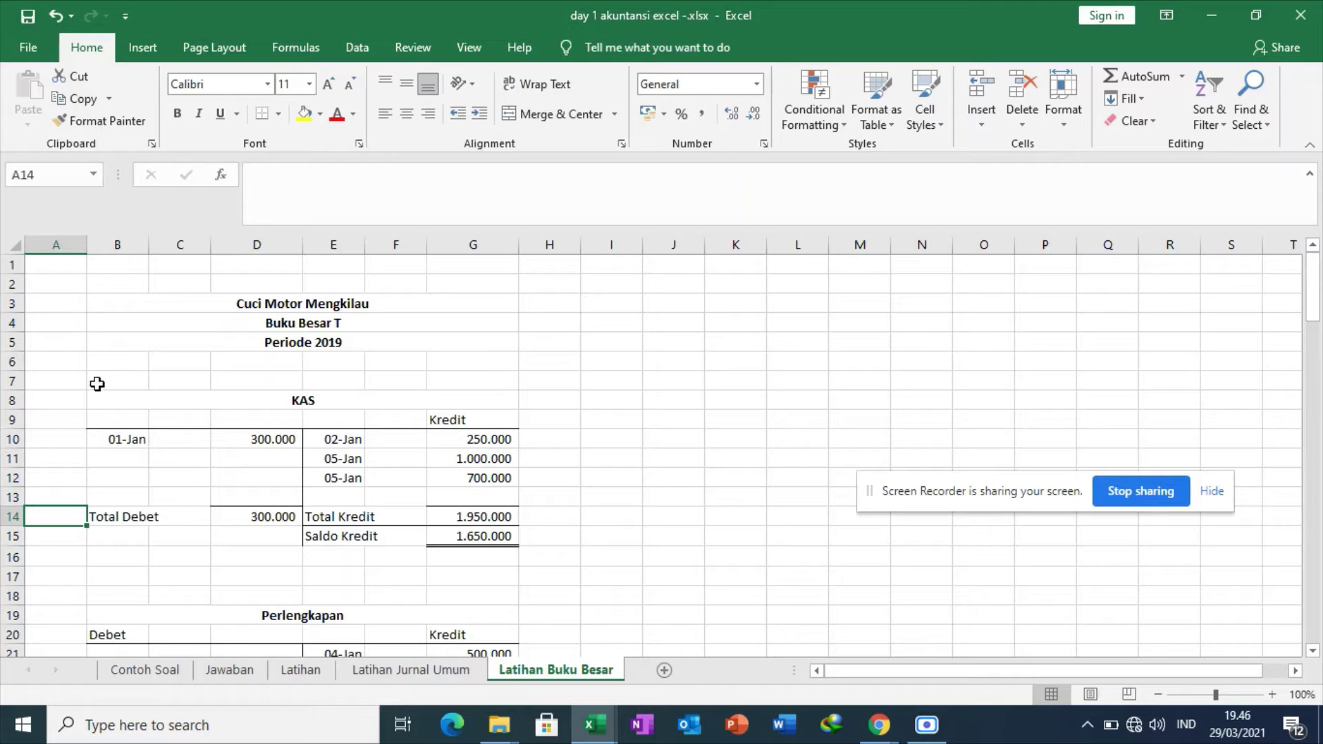
{"action": "left_click", "coordinate": [115, 422]}
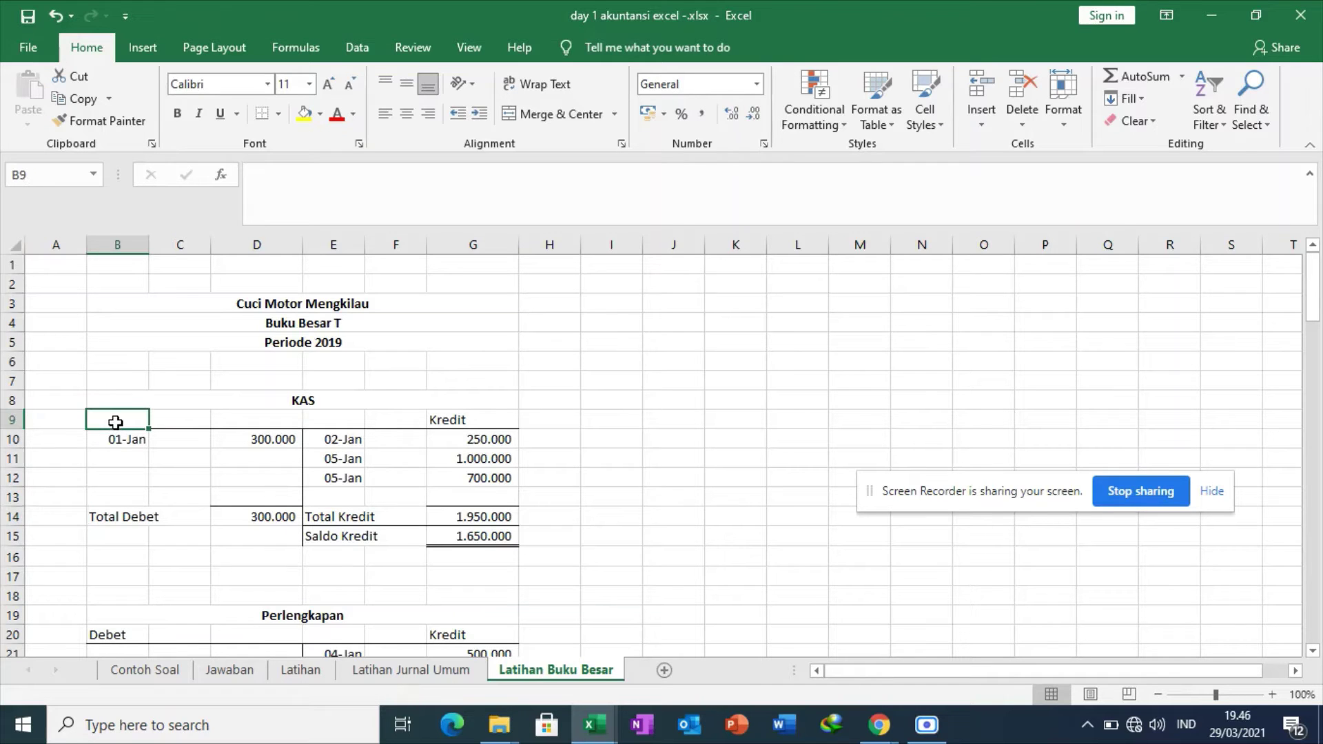
{"action": "type", "text": "Debet"}
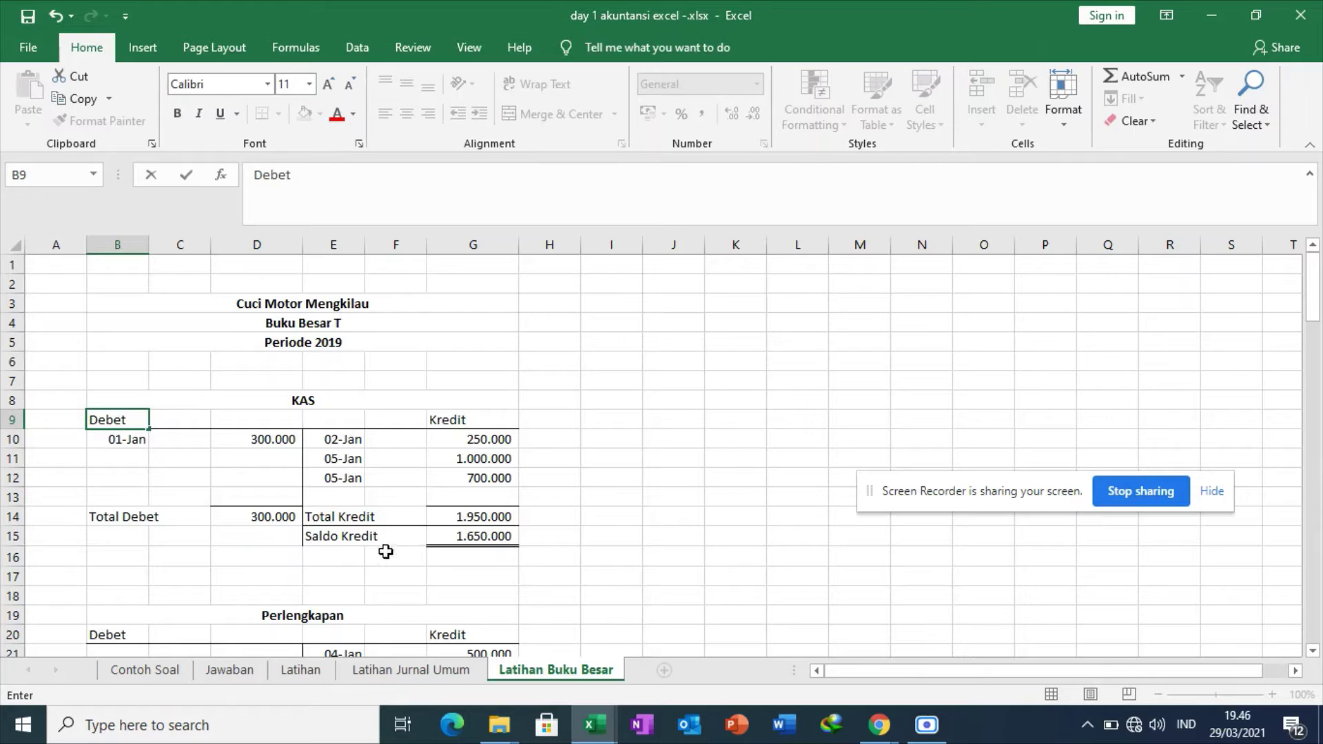
{"action": "left_click", "coordinate": [379, 516]}
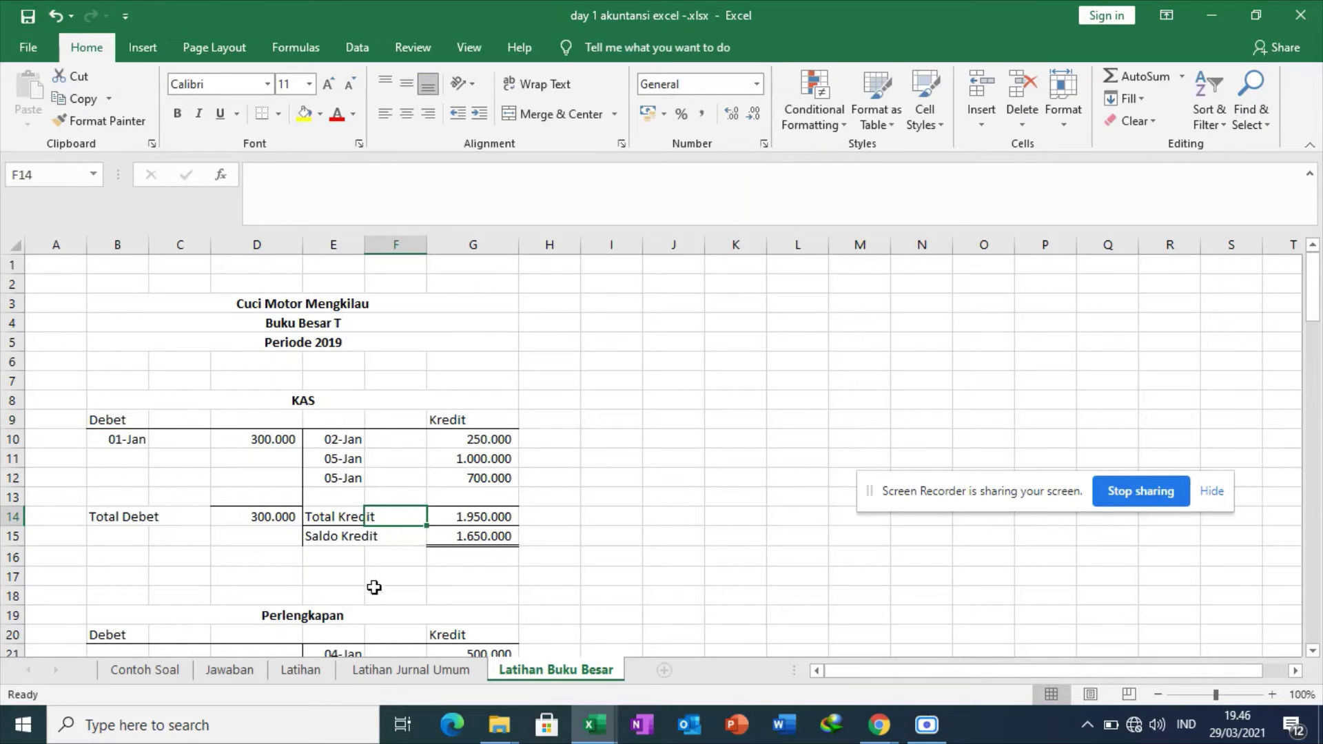
Compare the KAS account's debit and credit postings in Latihan Buku Besar with the Kas entries in Latihan Jurnal Umum
{"action": "left_click", "coordinate": [400, 671]}
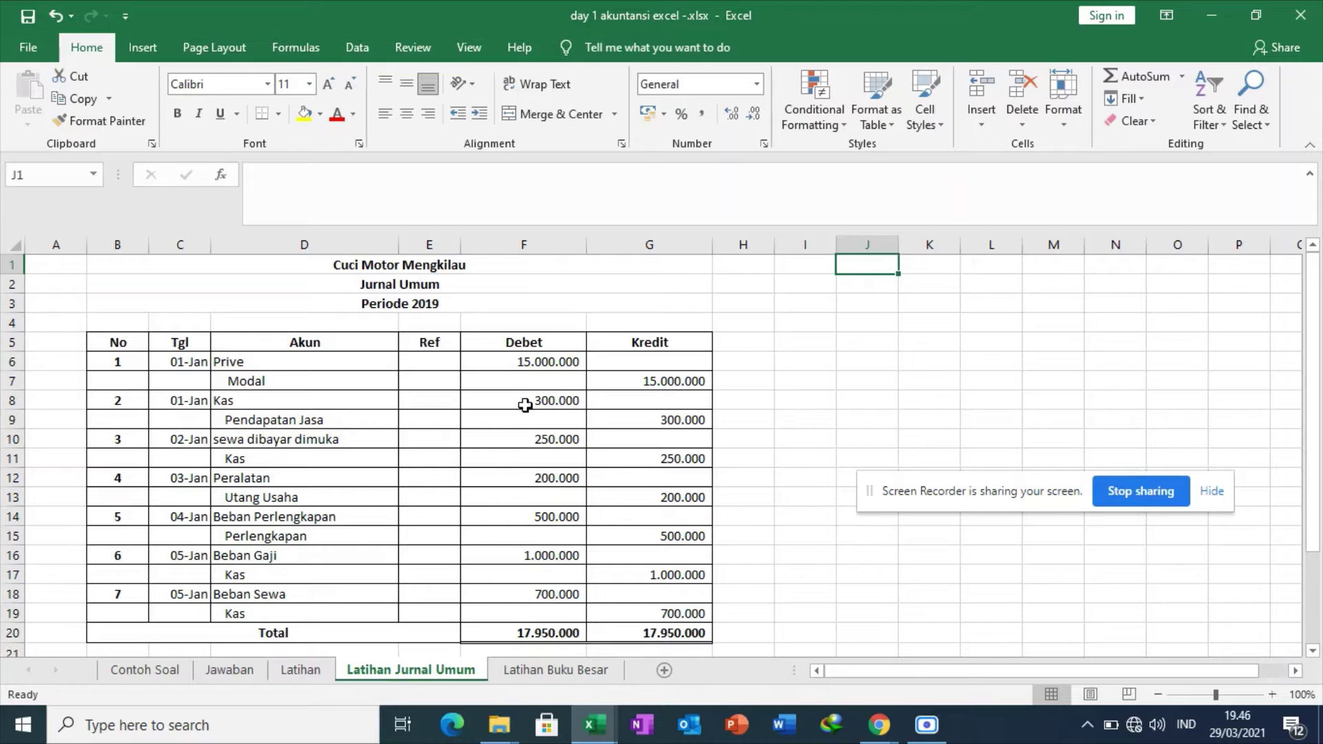
{"action": "left_click", "coordinate": [543, 669]}
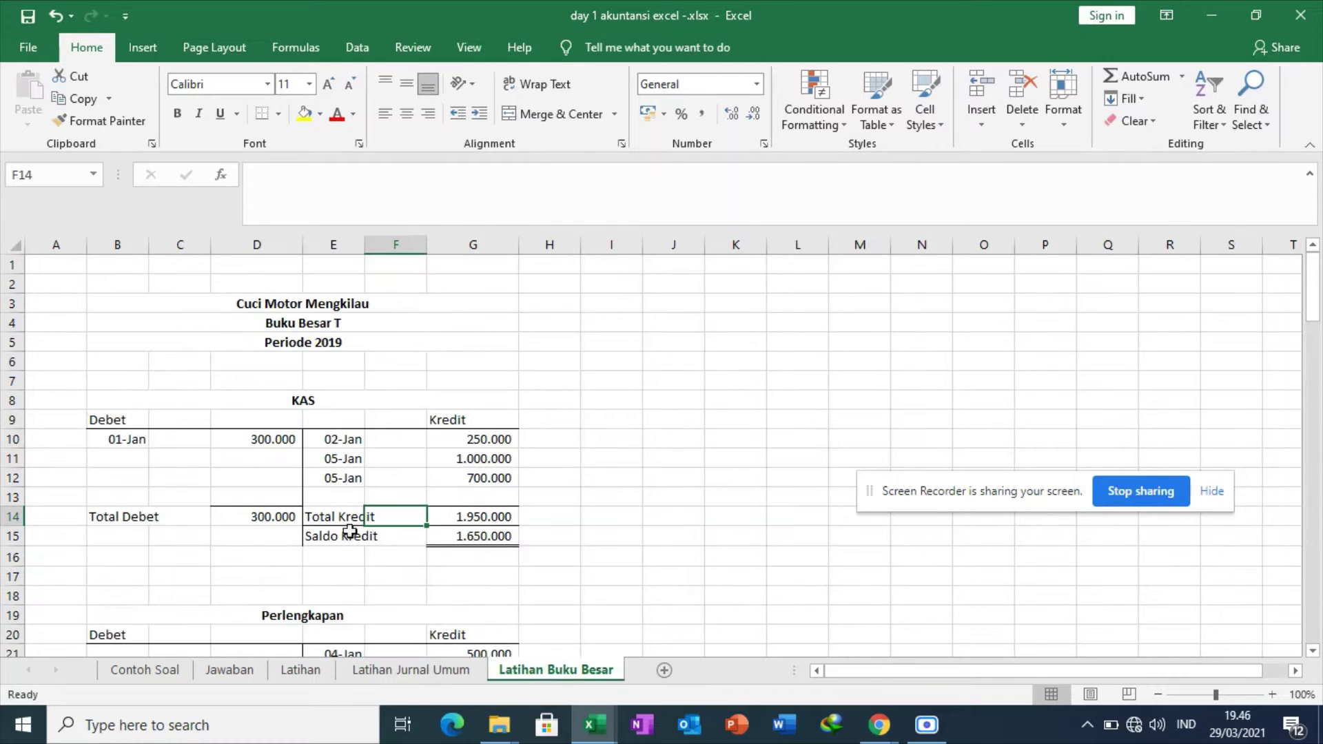
{"action": "left_click", "coordinate": [398, 671]}
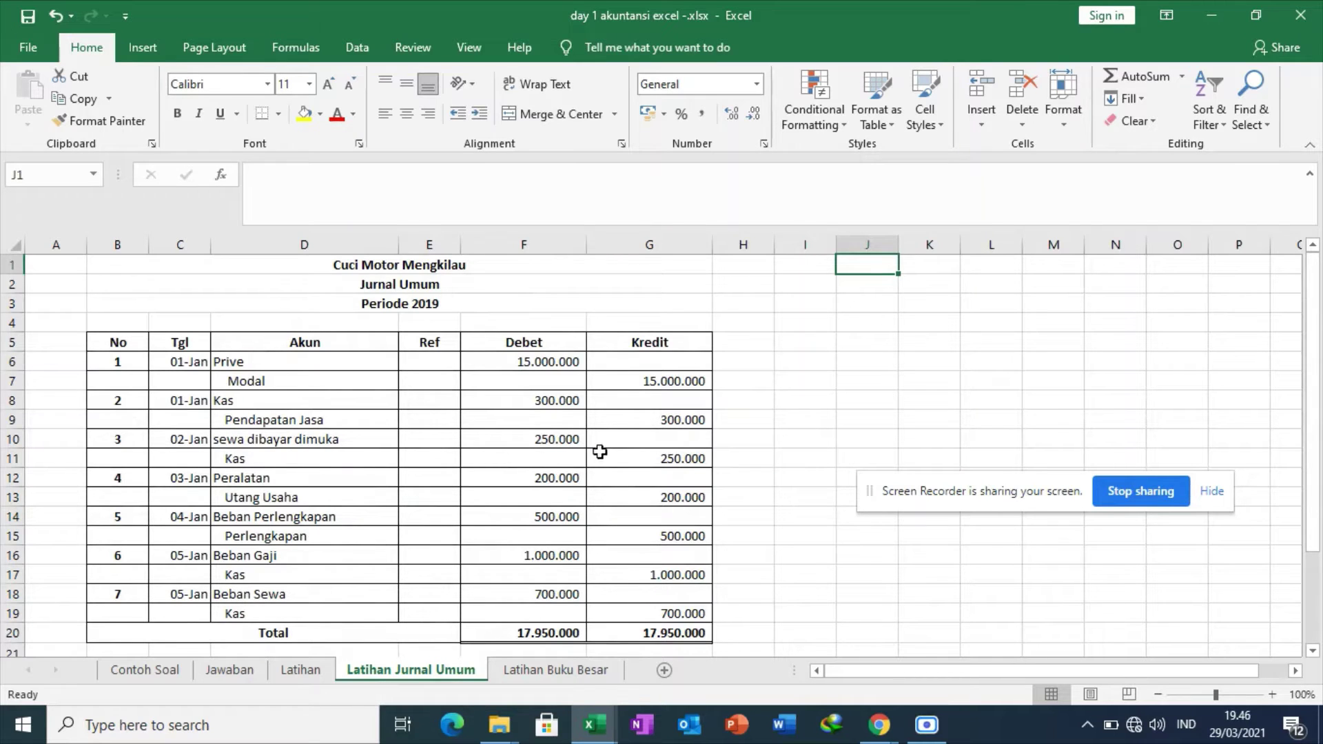
{"action": "left_click", "coordinate": [512, 667]}
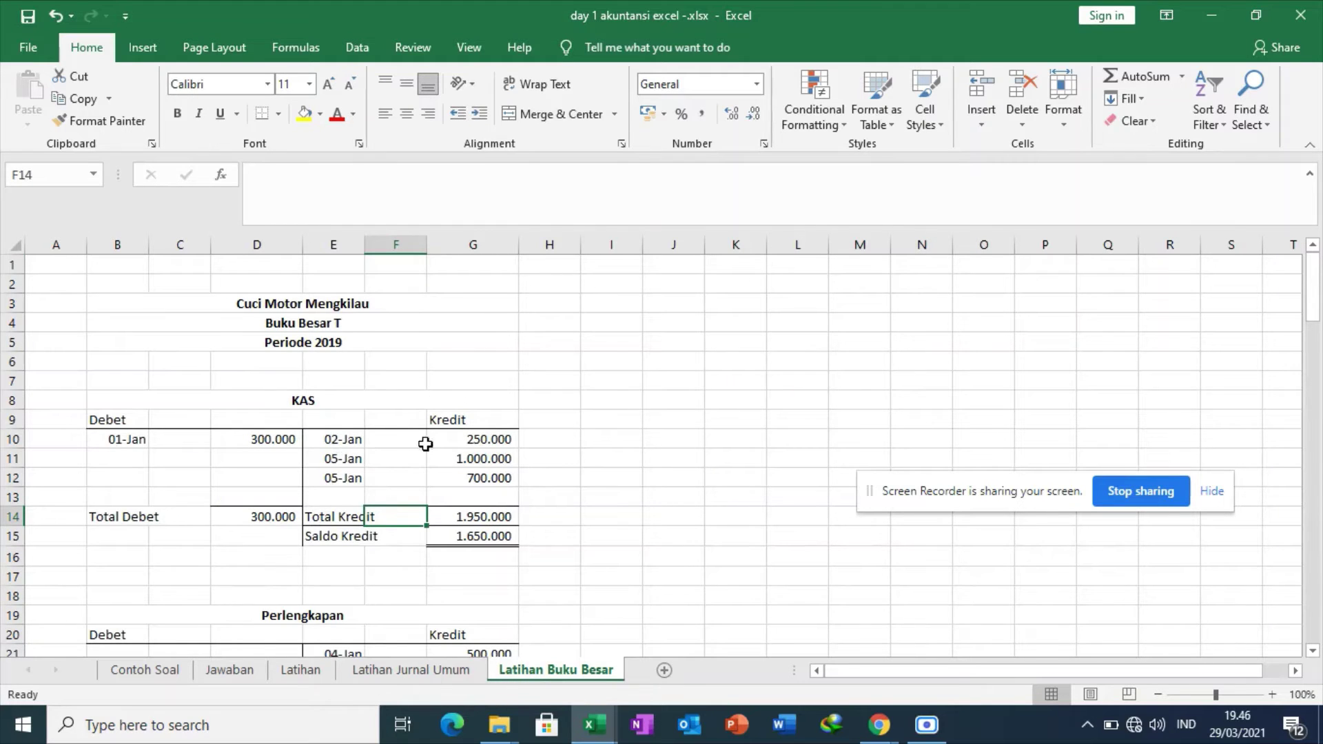
{"action": "left_click", "coordinate": [416, 668]}
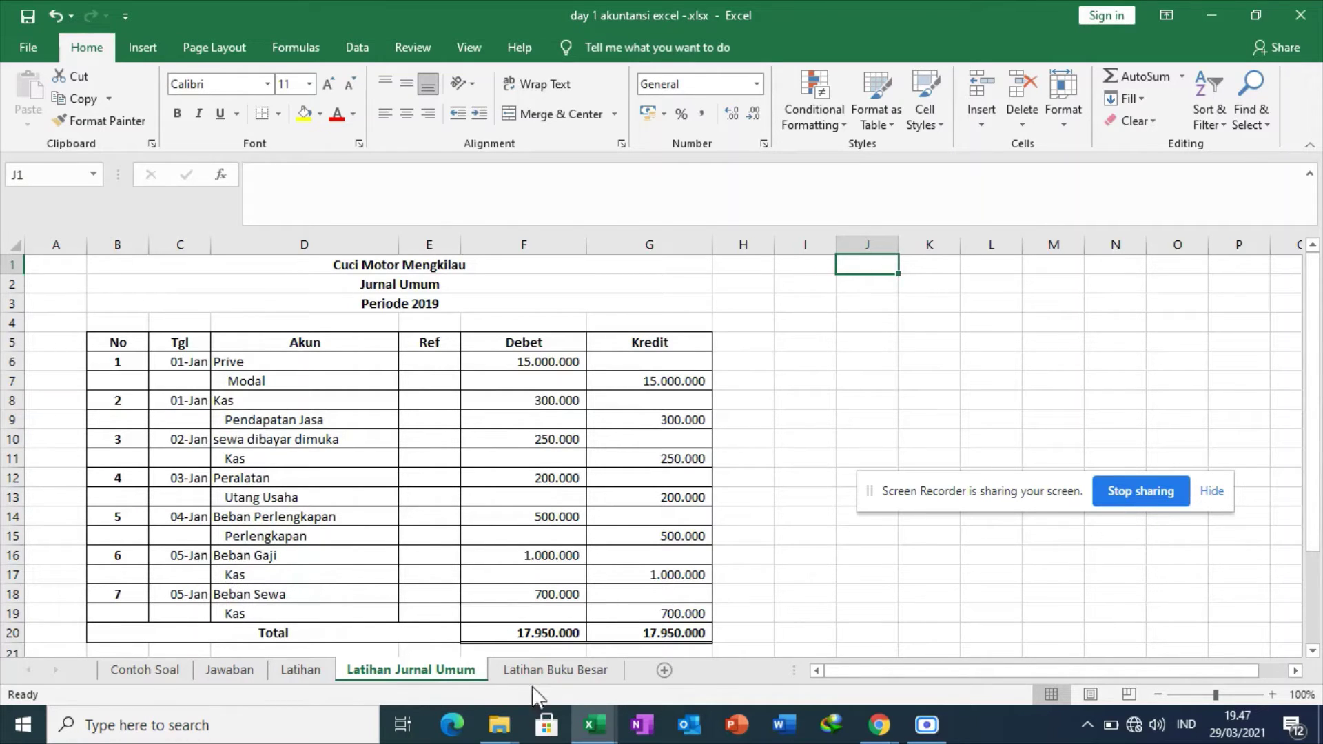
{"action": "left_click", "coordinate": [548, 669]}
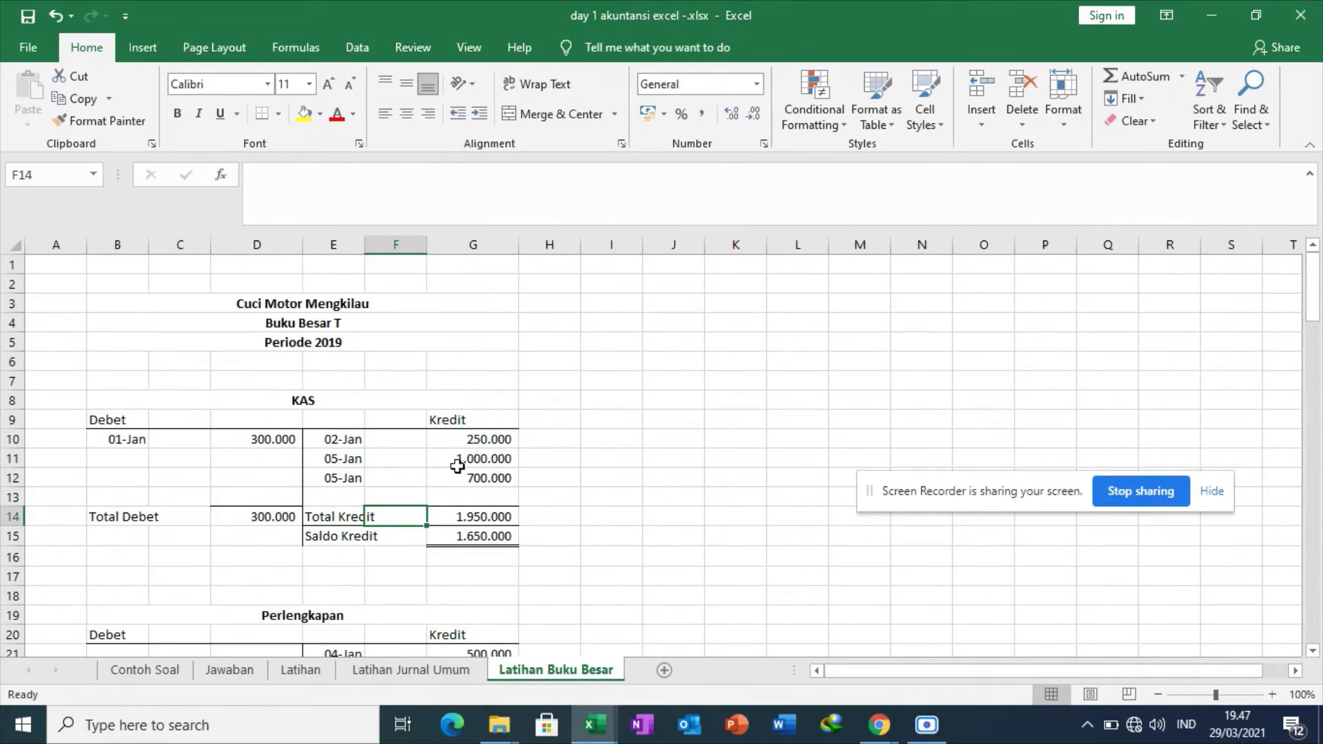
{"action": "left_click", "coordinate": [385, 669]}
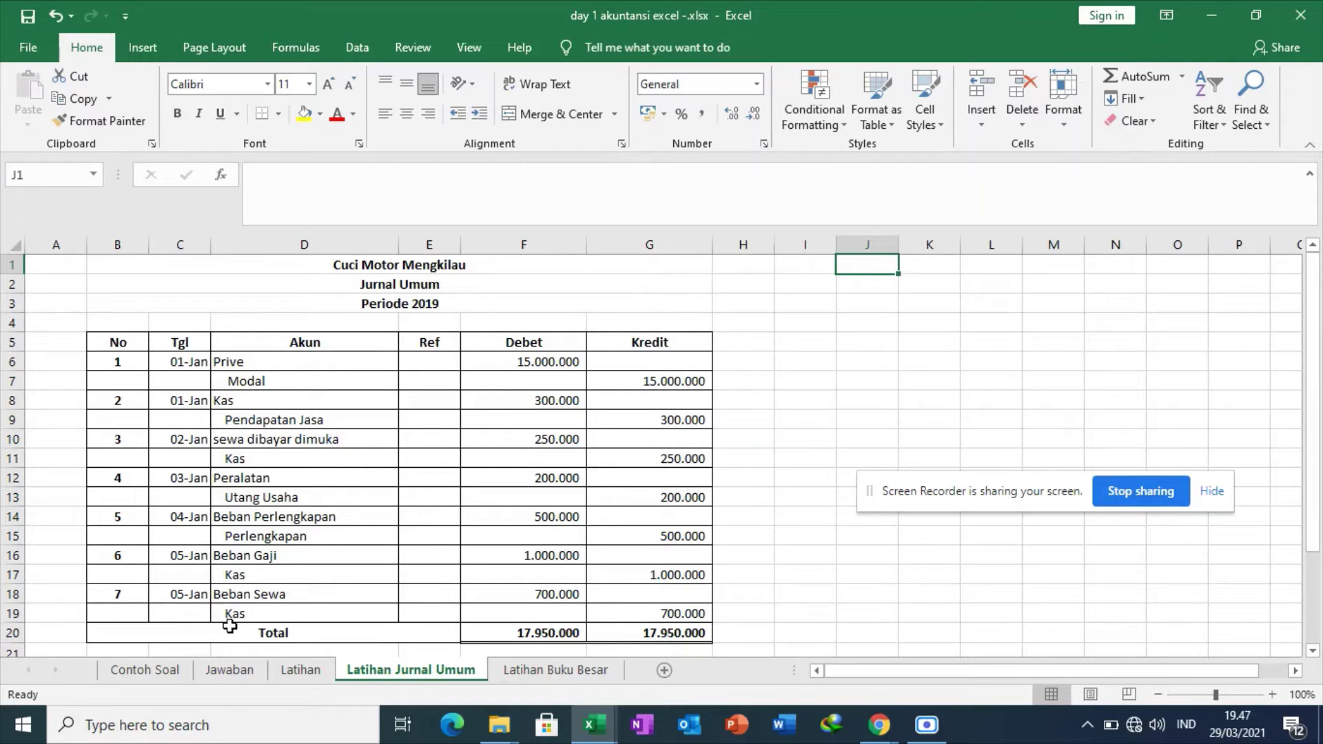
{"action": "left_click", "coordinate": [529, 670]}
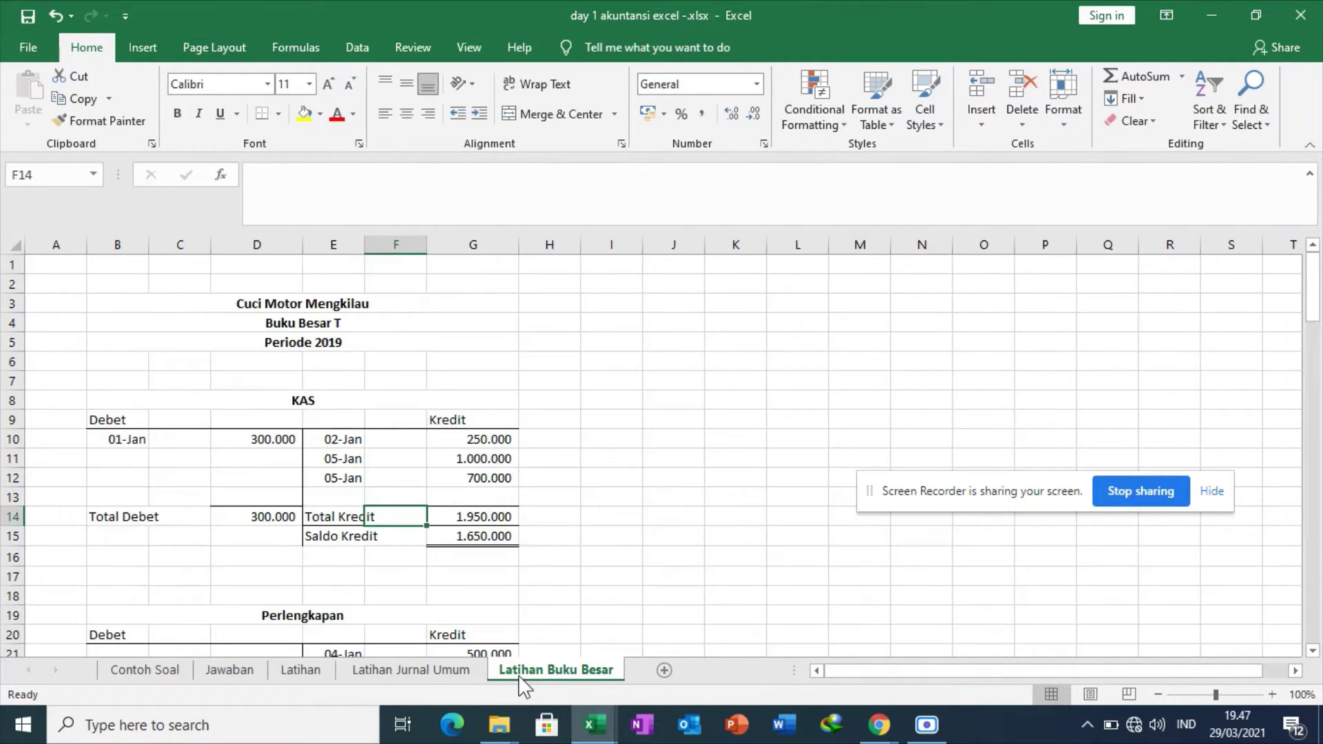
Examine the KAS credit postings and balance, continuing down to the Perlengkapan account in the ledger
{"action": "left_click", "coordinate": [487, 481]}
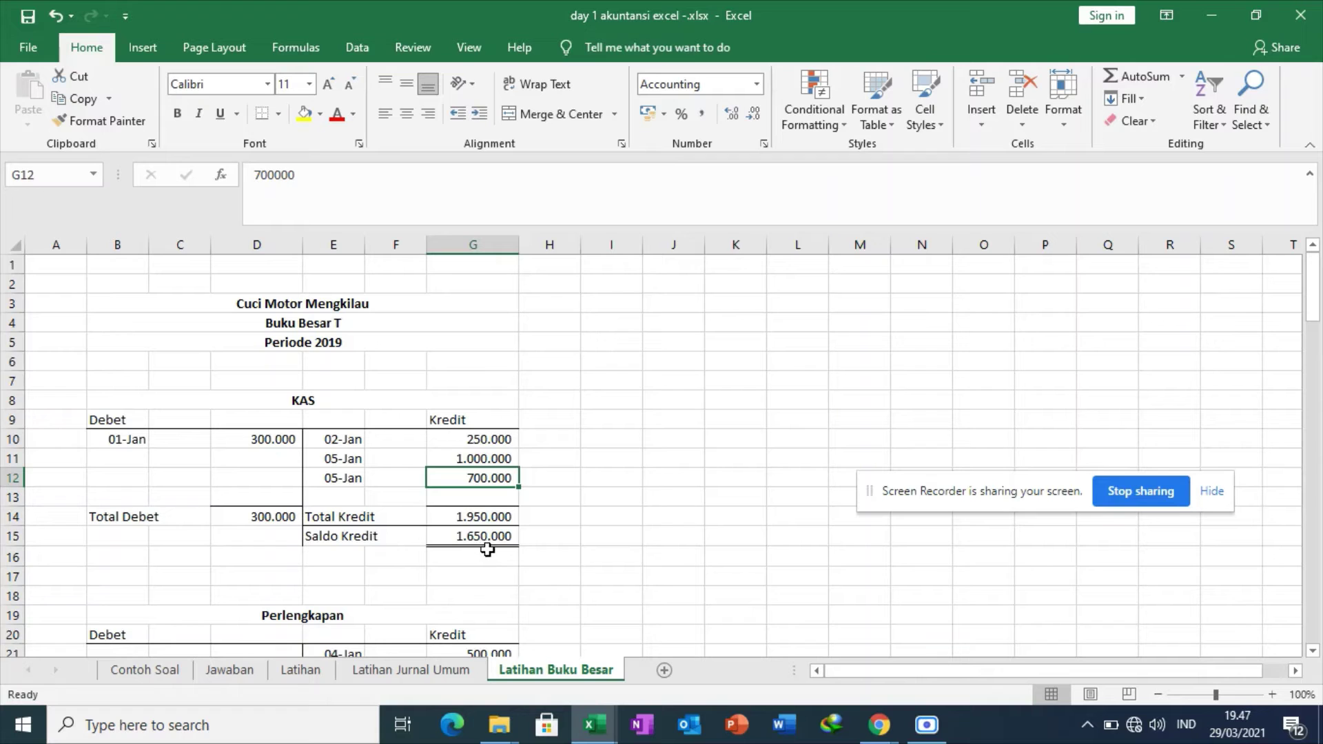
{"action": "key", "text": "Down"}
{"action": "key", "text": "Down"}
{"action": "key", "text": "Down"}
{"action": "key", "text": "Down"}
{"action": "key", "text": "Down"}
{"action": "key", "text": "Down"}
{"action": "key", "text": "Down"}
{"action": "key", "text": "Down"}
{"action": "key", "text": "Down"}
{"action": "key", "text": "Down"}
{"action": "key", "text": "Down"}
{"action": "key", "text": "Down"}
{"action": "key", "text": "Down"}
{"action": "key", "text": "Down"}
{"action": "key", "text": "Down"}
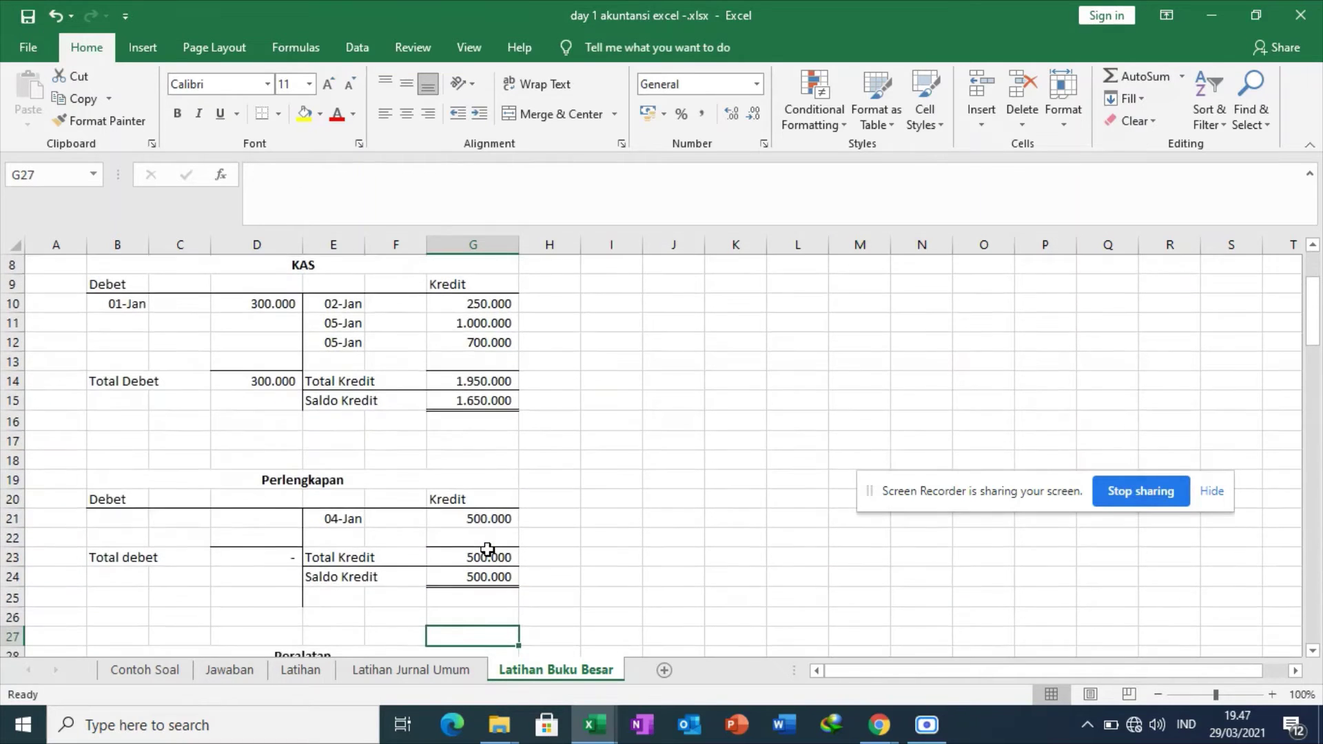
Compare the Perlengkapan account's 04-Jan credit posting in Latihan Buku Besar with its entry in Latihan Jurnal Umum
{"action": "key", "text": "Down"}
{"action": "key", "text": "Down"}
{"action": "key", "text": "Down"}
{"action": "key", "text": "Down"}
{"action": "key", "text": "Down"}
{"action": "key", "text": "Down"}
{"action": "key", "text": "Down"}
{"action": "key", "text": "Down"}
{"action": "key", "text": "Down"}
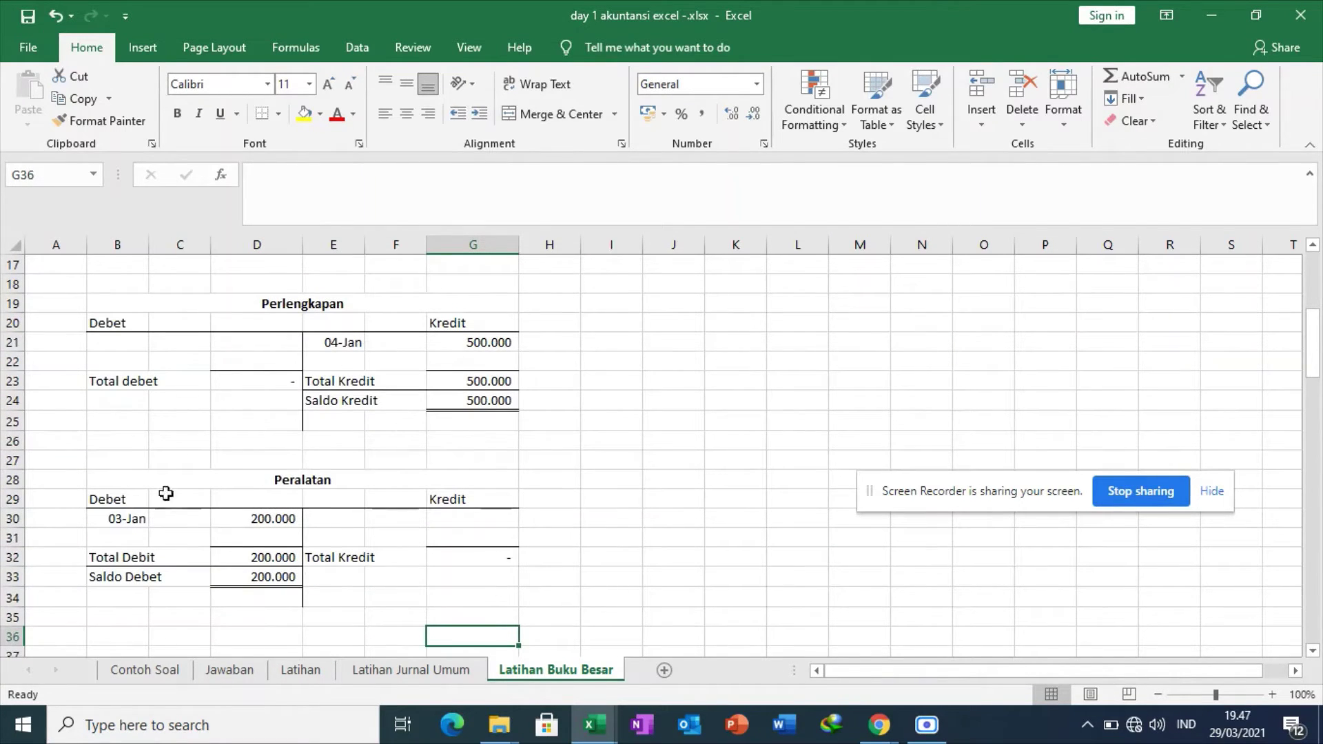
{"action": "left_click", "coordinate": [395, 672]}
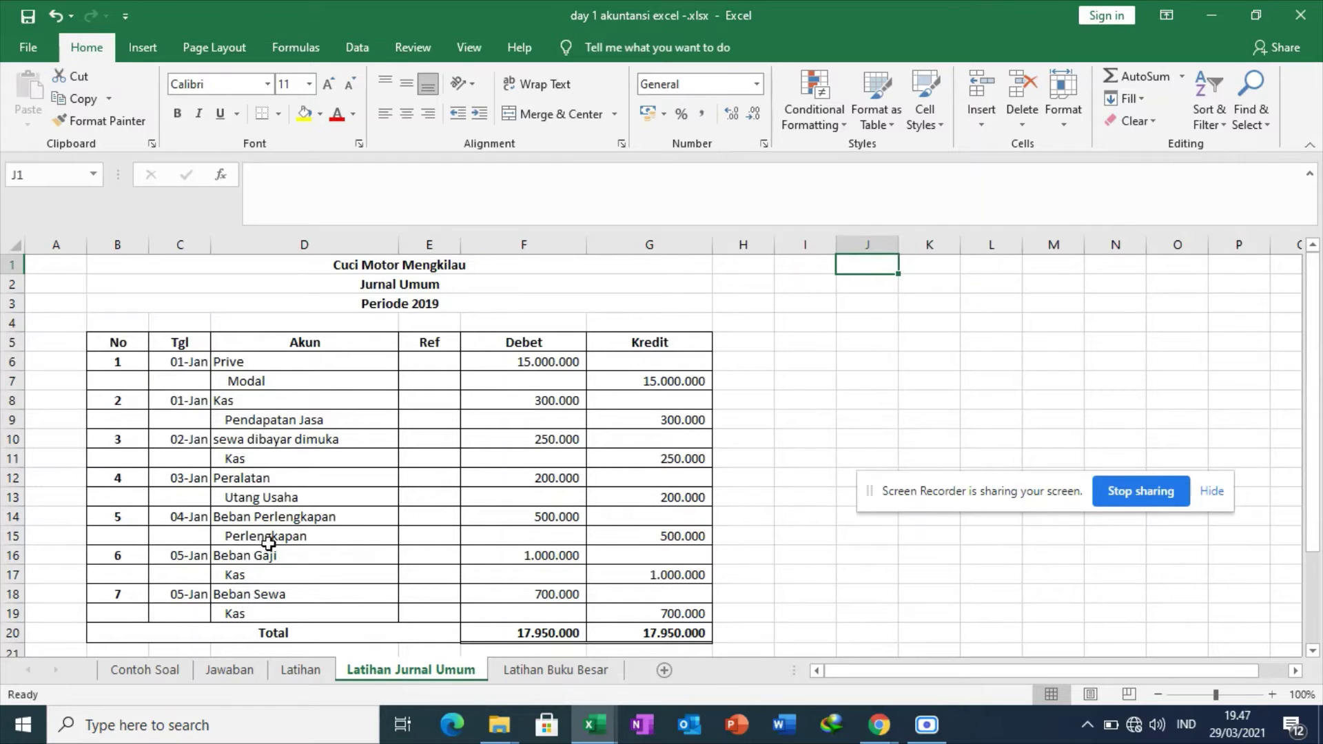
{"action": "left_click", "coordinate": [522, 672]}
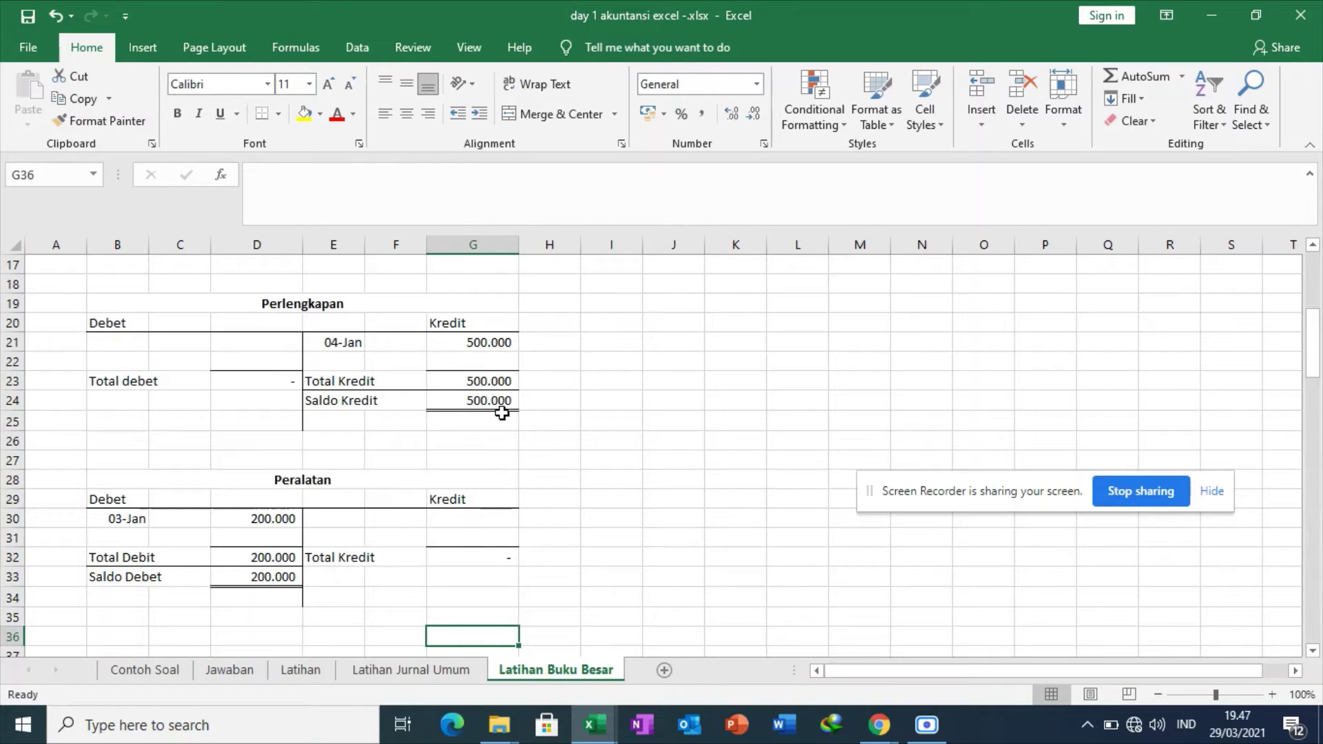
Check the Peralatan account's 03-Jan debit posting and balance against the Peralatan entry in the general journal
{"action": "left_click", "coordinate": [386, 670]}
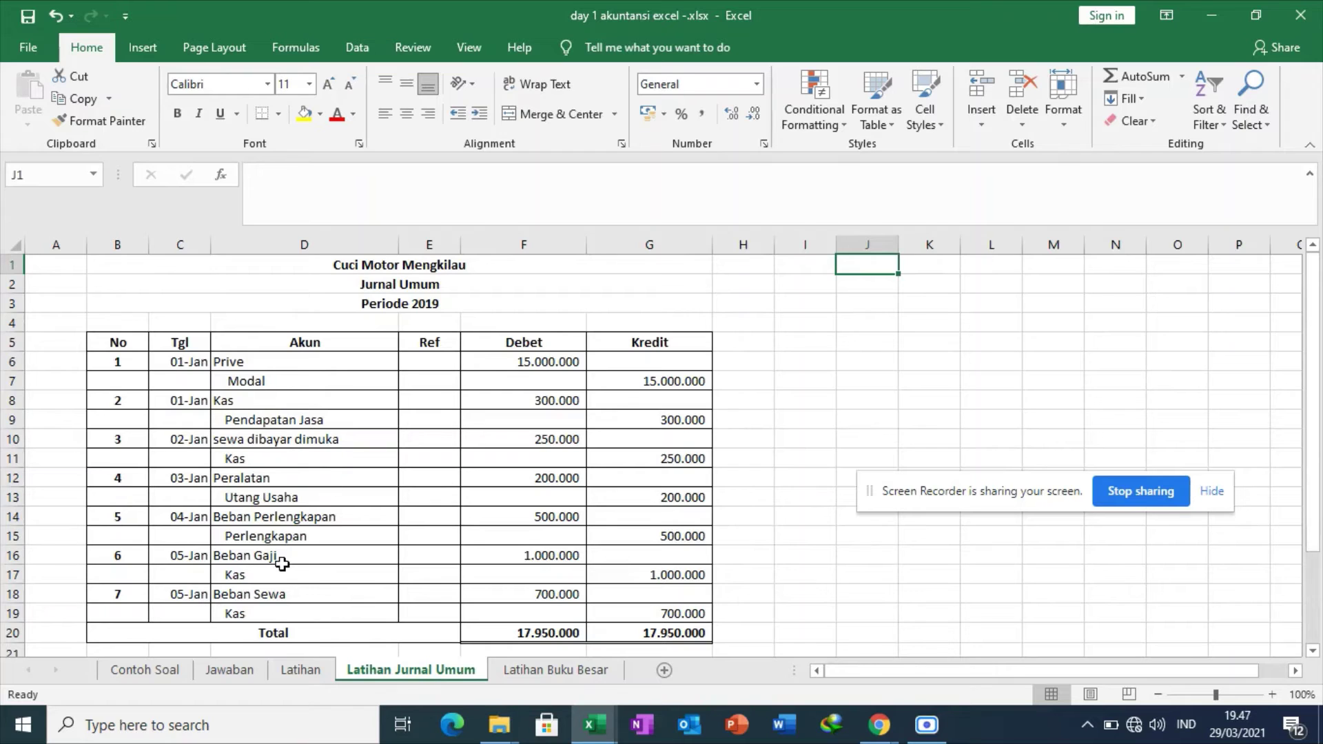
{"action": "left_click", "coordinate": [508, 669]}
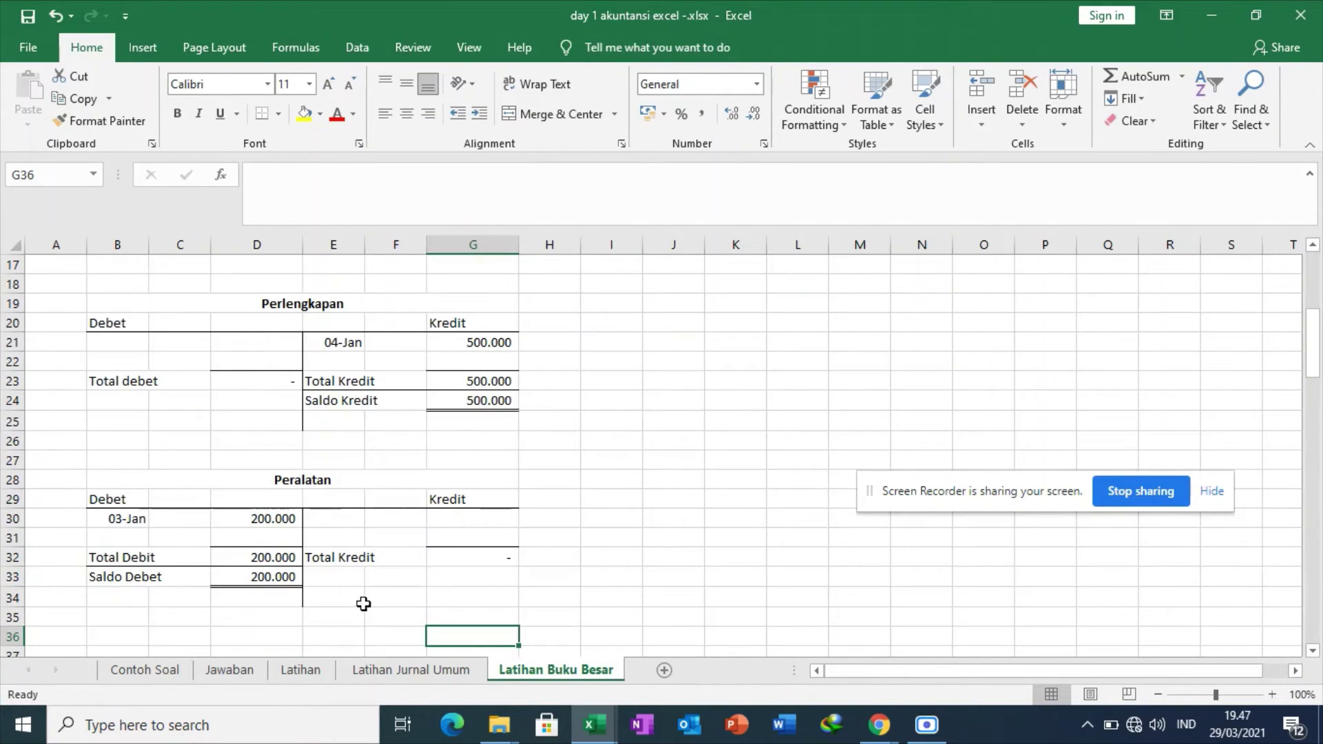
{"action": "left_click", "coordinate": [393, 672]}
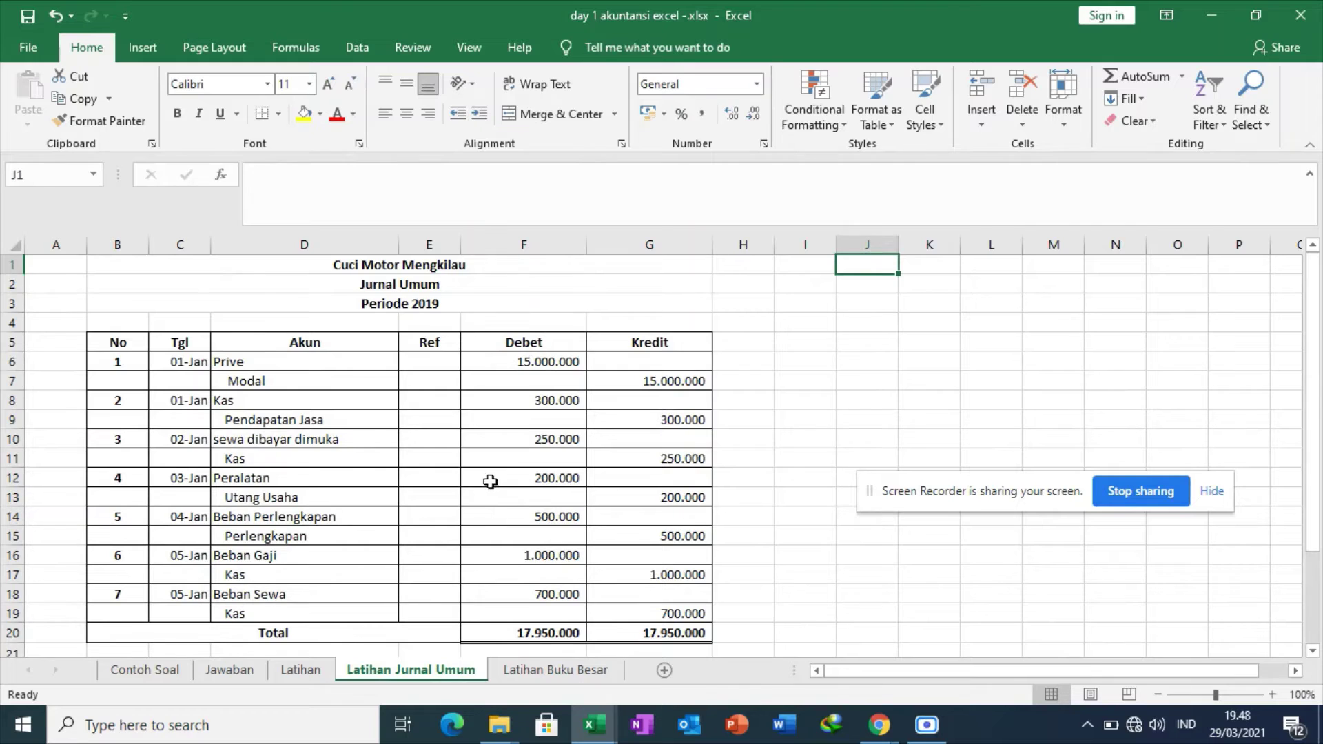
{"action": "left_click", "coordinate": [561, 667]}
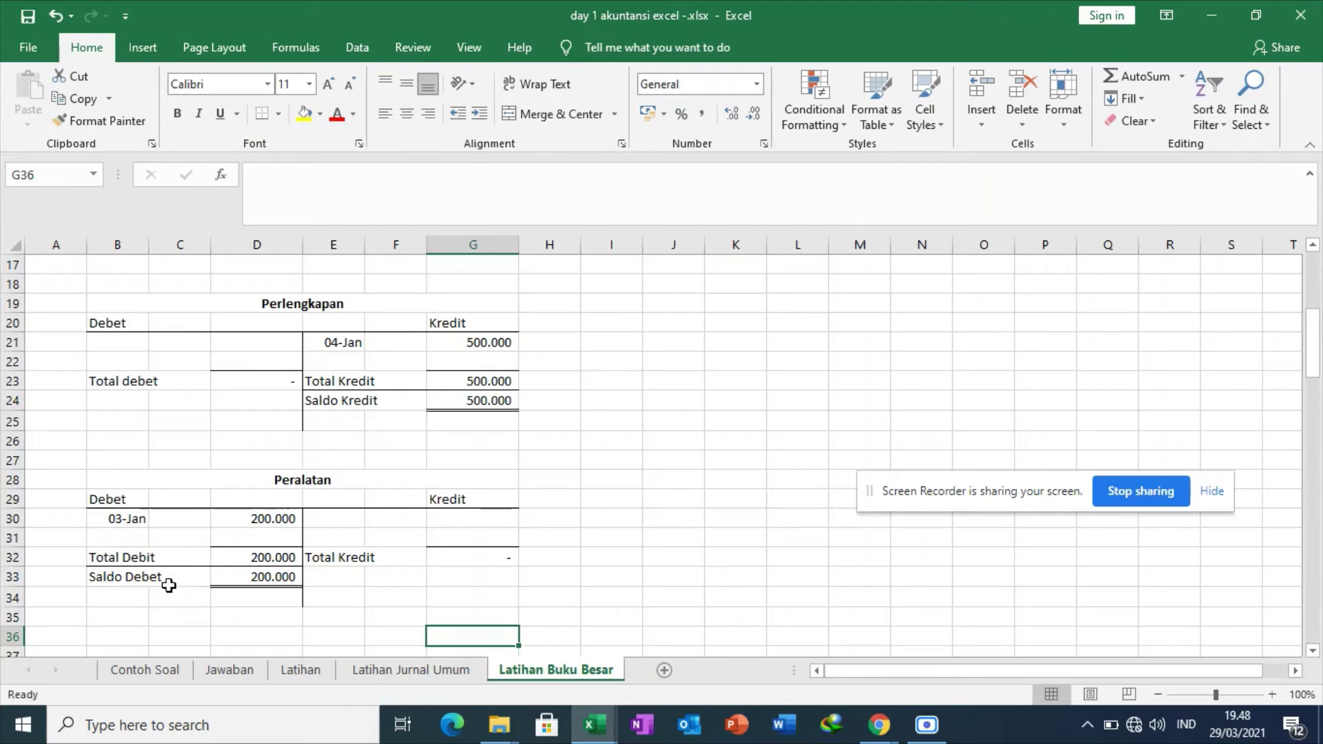
{"action": "left_click", "coordinate": [407, 669]}
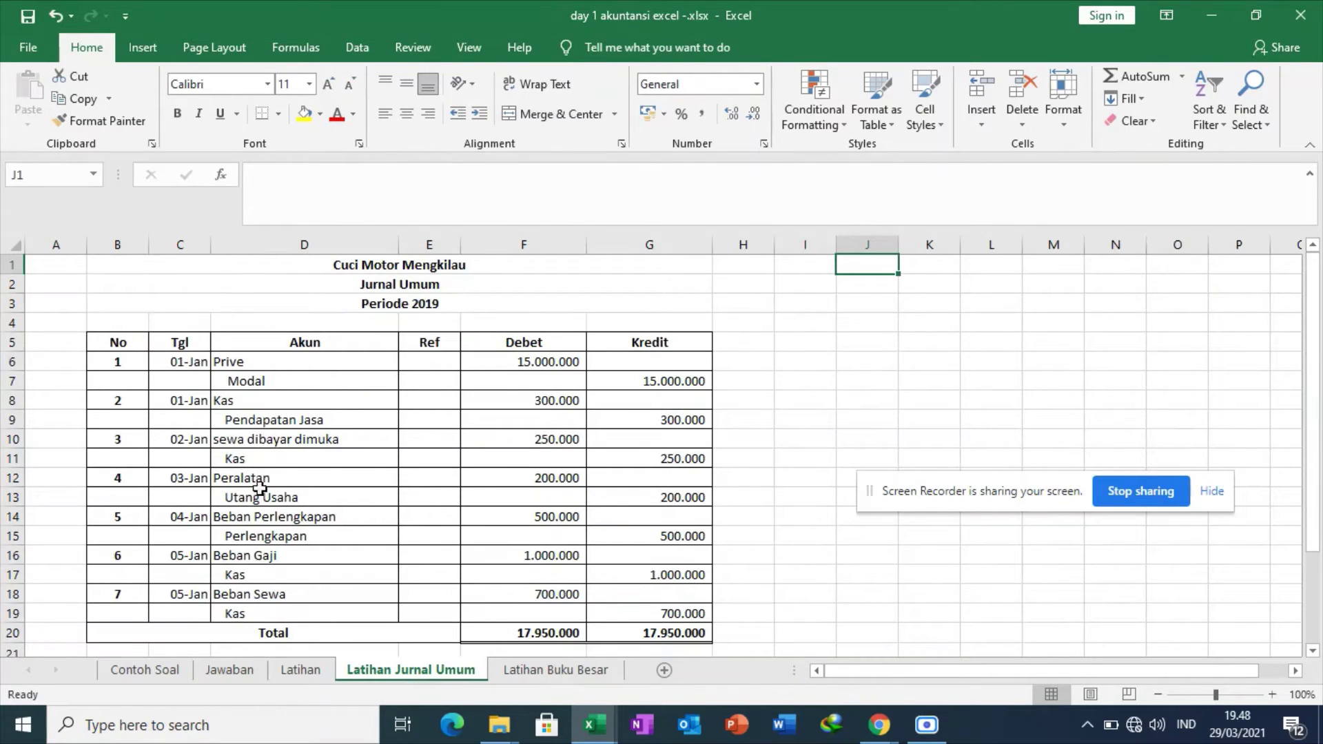
Compare the Sewa dibayar dimuka account's 02-Jan debit posting in the ledger with its general journal entry
{"action": "left_click", "coordinate": [534, 672]}
{"action": "key", "text": "Down"}
{"action": "key", "text": "Down"}
{"action": "key", "text": "Down"}
{"action": "key", "text": "Down"}
{"action": "key", "text": "Down"}
{"action": "key", "text": "Down"}
{"action": "key", "text": "Down"}
{"action": "key", "text": "Down"}
{"action": "key", "text": "Down"}
{"action": "key", "text": "Down"}
{"action": "key", "text": "Down"}
{"action": "key", "text": "Down"}
{"action": "key", "text": "Down"}
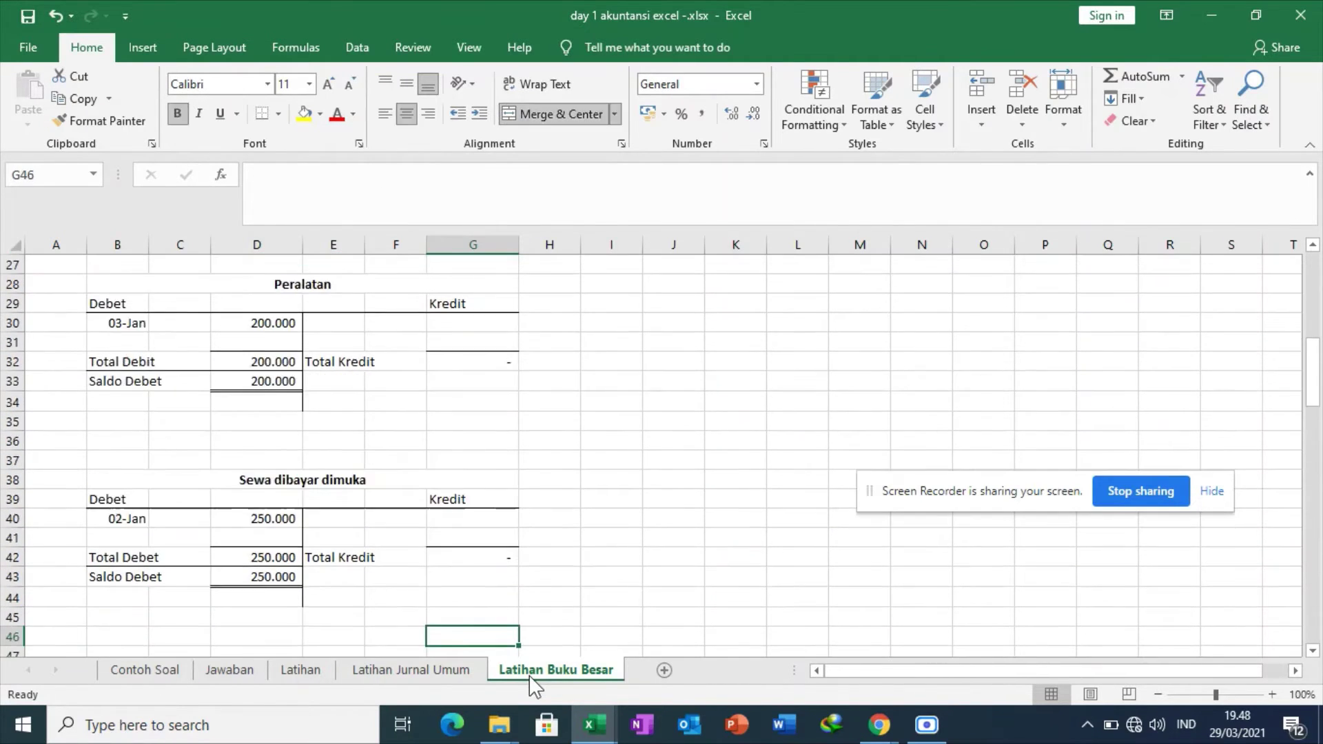
{"action": "left_click", "coordinate": [408, 672]}
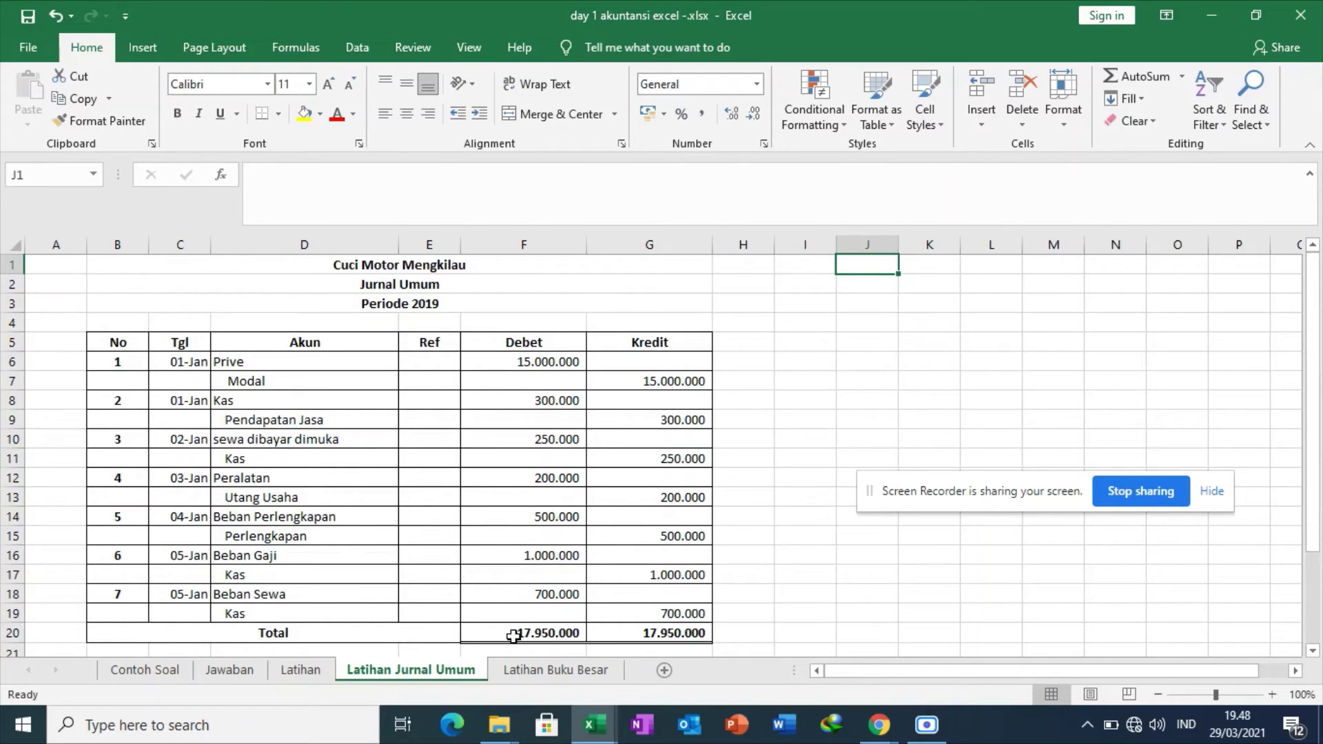
{"action": "left_click", "coordinate": [516, 670]}
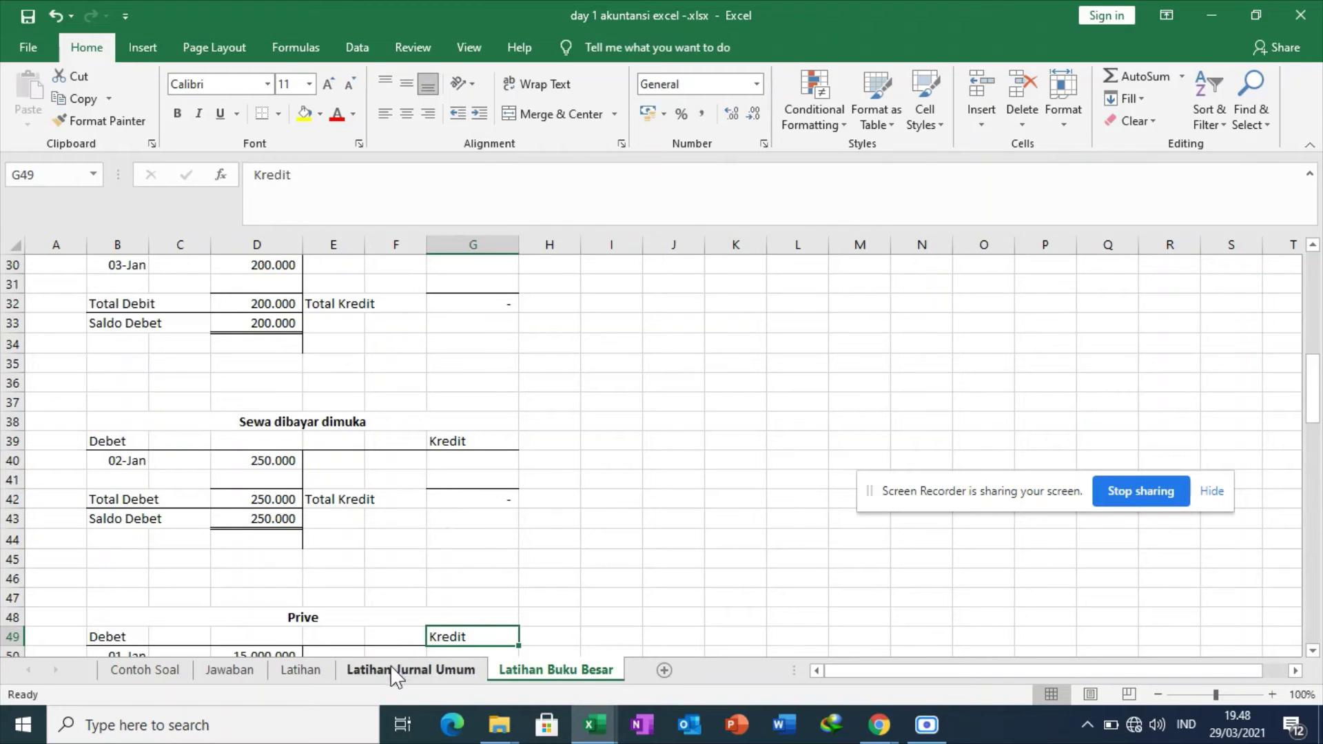
Compare the Prive account's 01-Jan debit posting and balance in the ledger with the Prive entry in Latihan Jurnal Umum
{"action": "key", "text": "Down"}
{"action": "key", "text": "Down"}
{"action": "key", "text": "Down"}
{"action": "key", "text": "Down"}
{"action": "key", "text": "Down"}
{"action": "key", "text": "Down"}
{"action": "key", "text": "Down"}
{"action": "key", "text": "Down"}
{"action": "key", "text": "Down"}
{"action": "key", "text": "Down"}
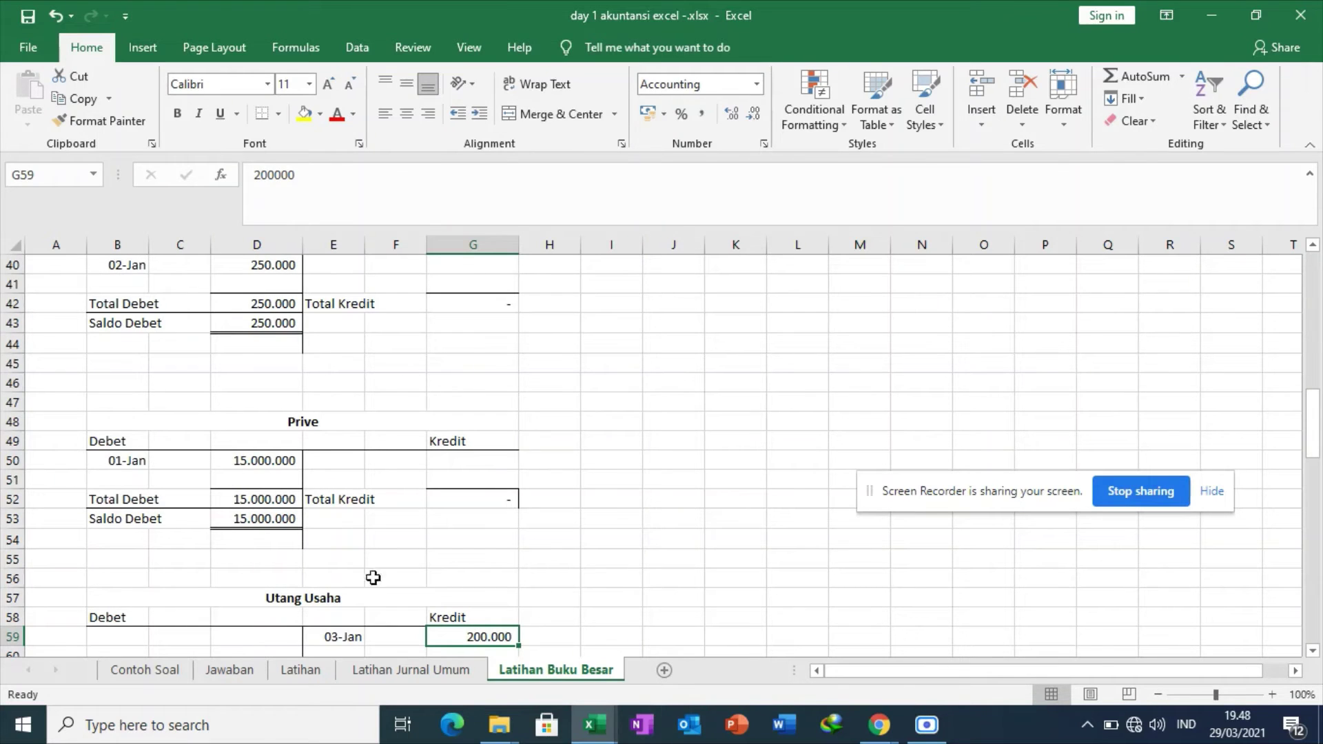
{"action": "left_click", "coordinate": [404, 672]}
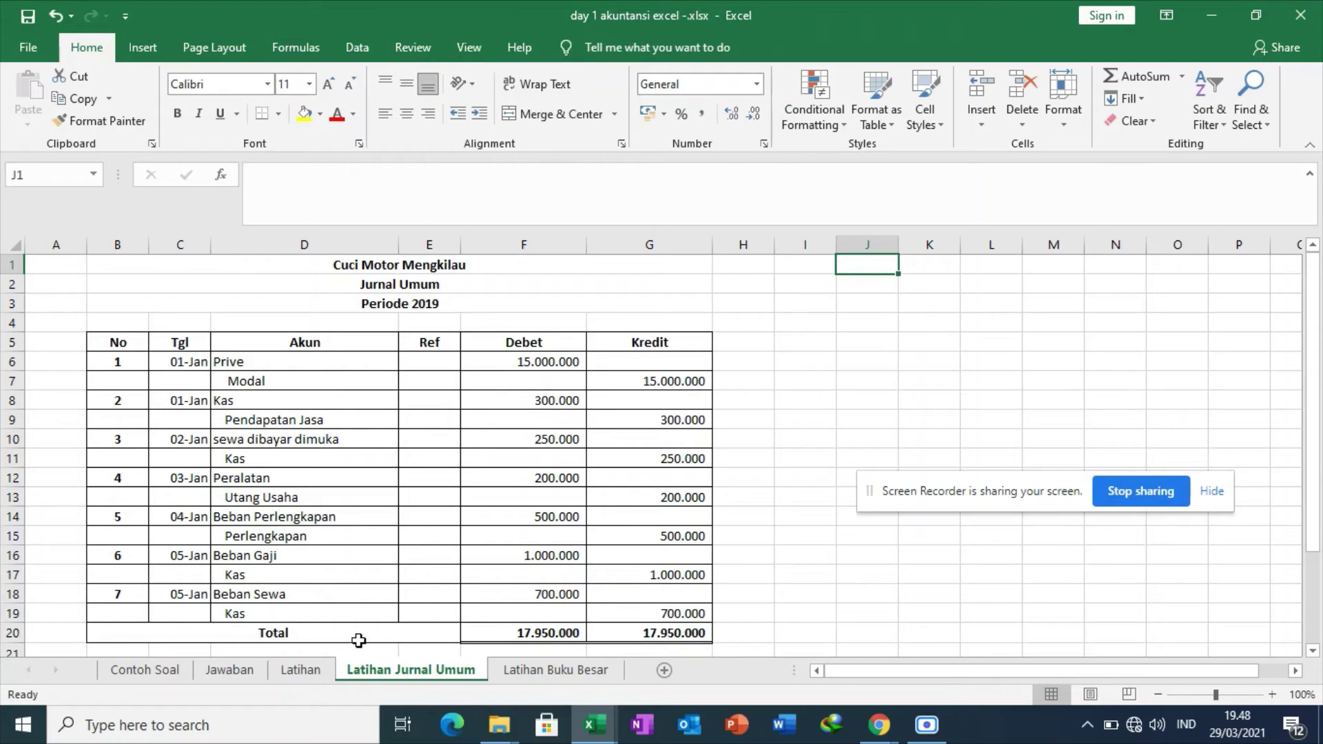
{"action": "left_click", "coordinate": [548, 670]}
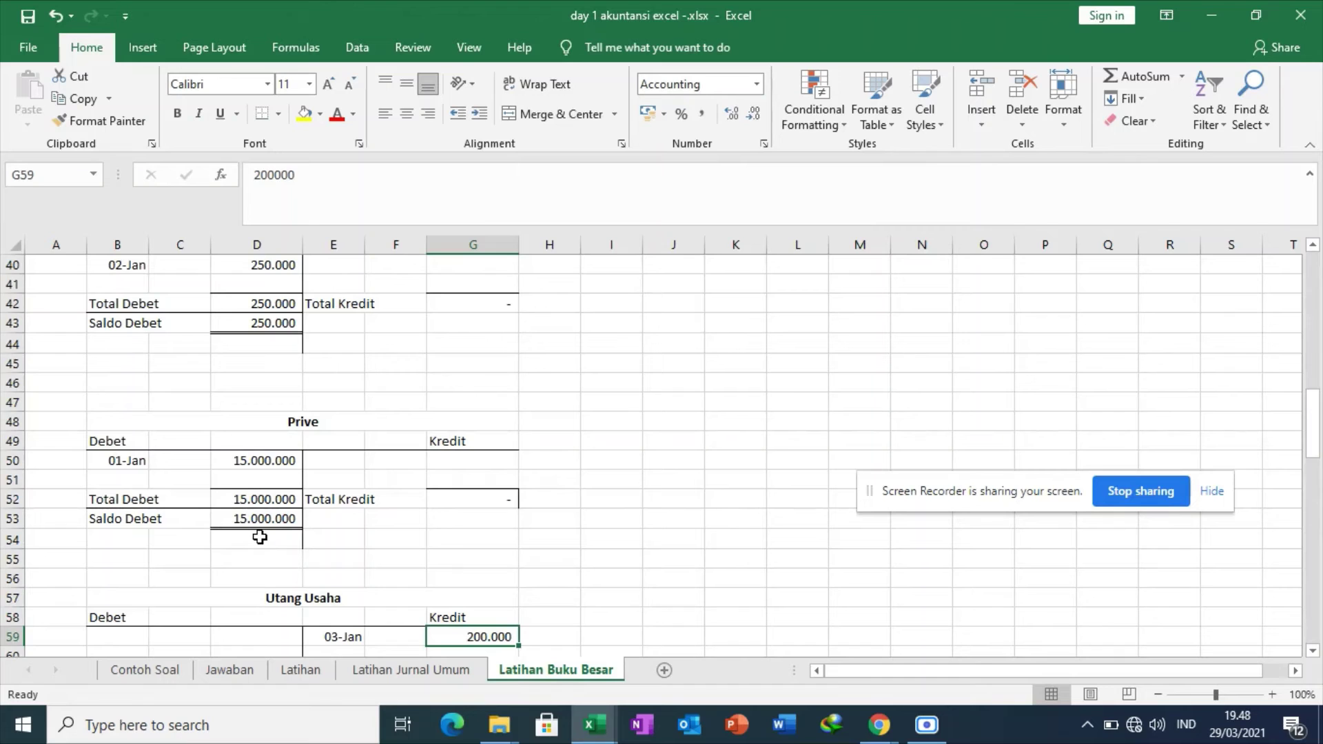
Check the Utang Usaha account's 03-Jan credit posting in the ledger against the Utang Usaha journal entry
{"action": "key", "text": "Down"}
{"action": "key", "text": "Down"}
{"action": "key", "text": "Down"}
{"action": "key", "text": "Down"}
{"action": "key", "text": "Down"}
{"action": "key", "text": "Down"}
{"action": "key", "text": "Down"}
{"action": "key", "text": "Down"}
{"action": "key", "text": "Down"}
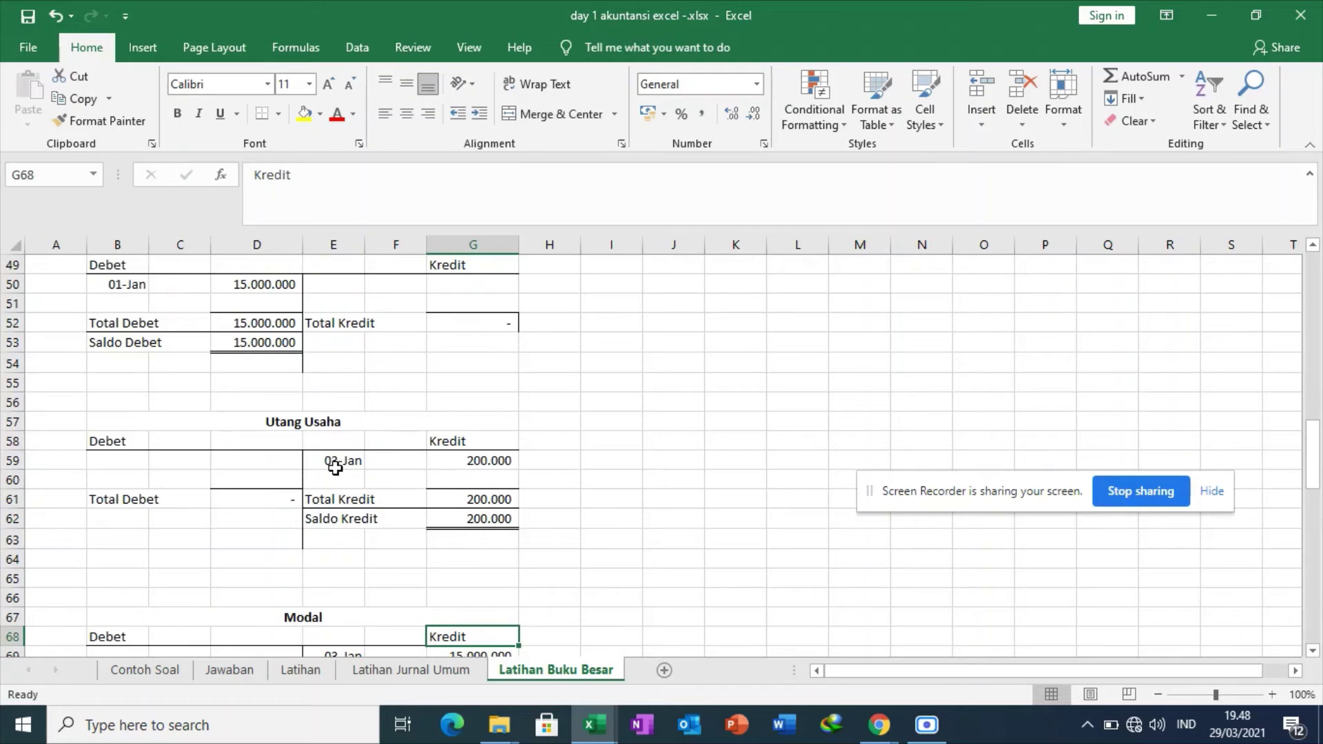
{"action": "left_click", "coordinate": [399, 670]}
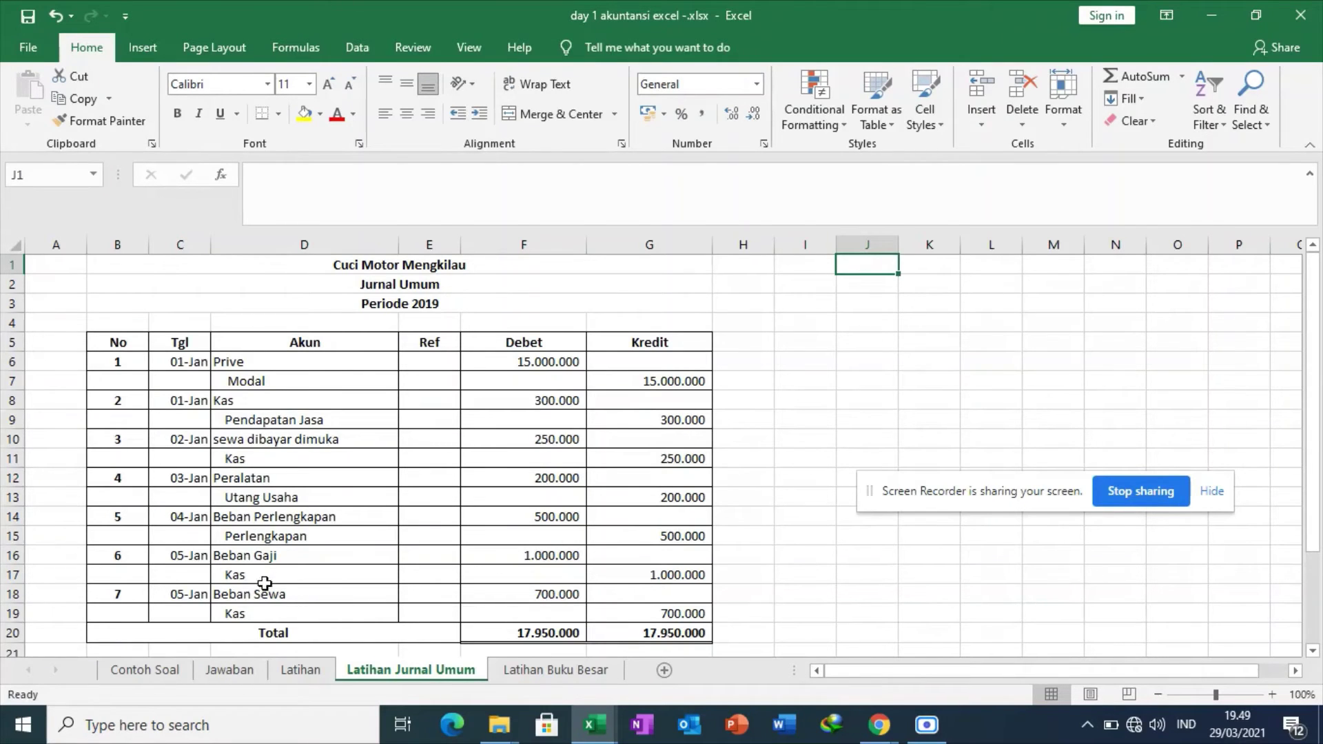
{"action": "left_click", "coordinate": [560, 678]}
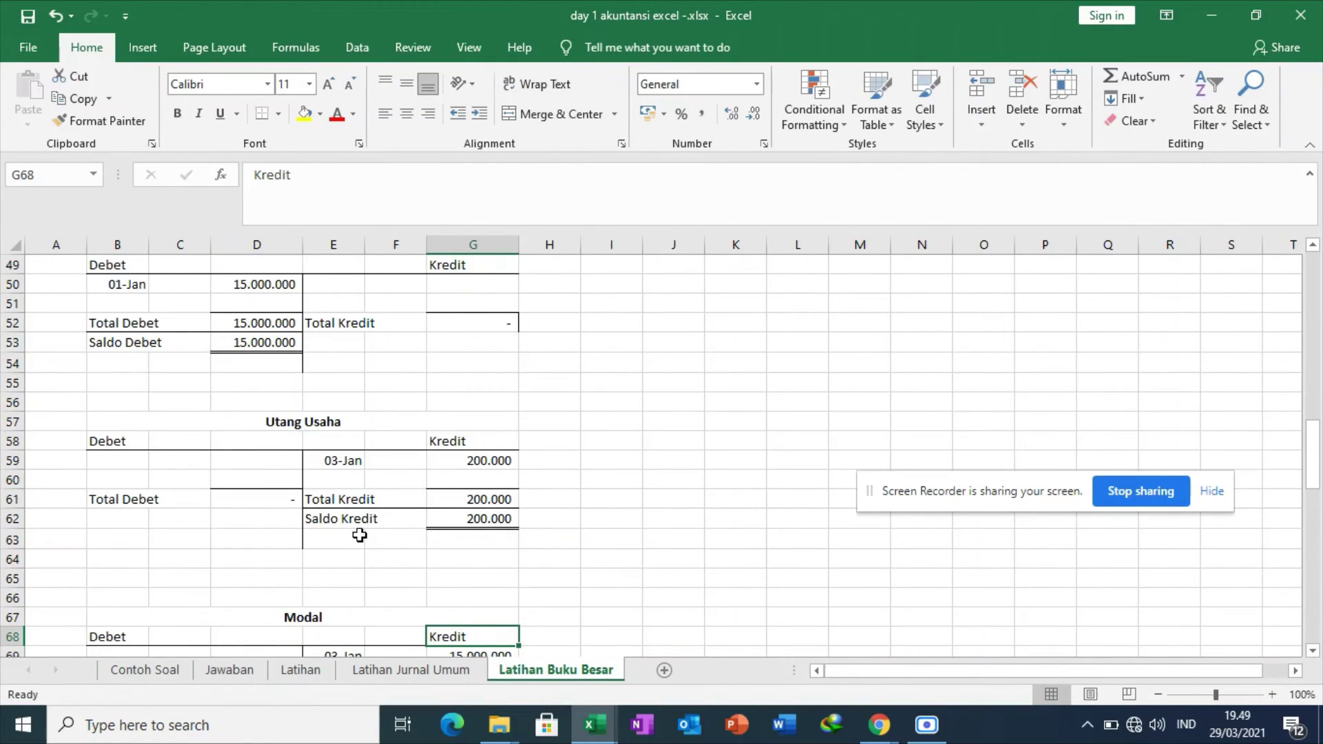
Compare the Modal account's credit date and amount in the ledger with the Modal entry in the general journal
{"action": "key", "text": "Down"}
{"action": "key", "text": "Down"}
{"action": "key", "text": "Down"}
{"action": "key", "text": "Down"}
{"action": "key", "text": "Down"}
{"action": "key", "text": "Down"}
{"action": "key", "text": "Down"}
{"action": "key", "text": "Down"}
{"action": "key", "text": "Down"}
{"action": "key", "text": "Down"}
{"action": "key", "text": "Down"}
{"action": "key", "text": "Down"}
{"action": "key", "text": "Down"}
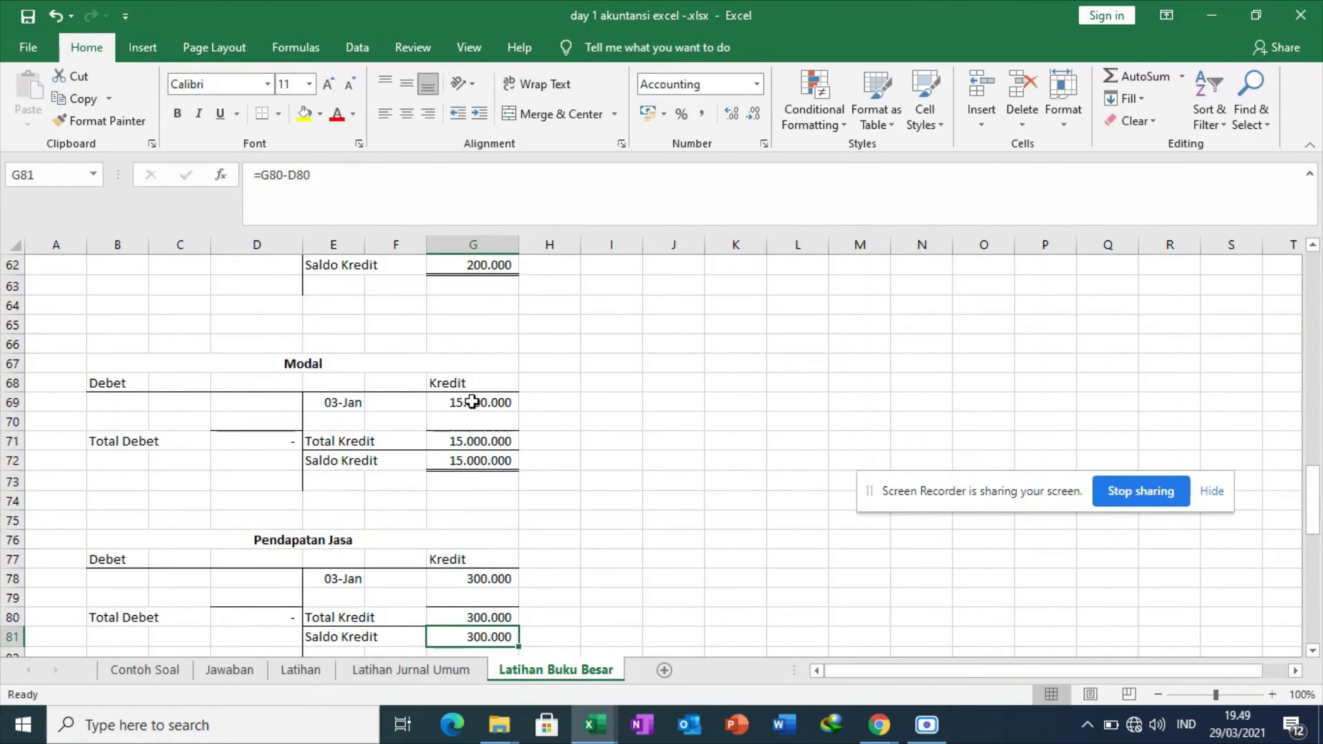
{"action": "left_click", "coordinate": [399, 673]}
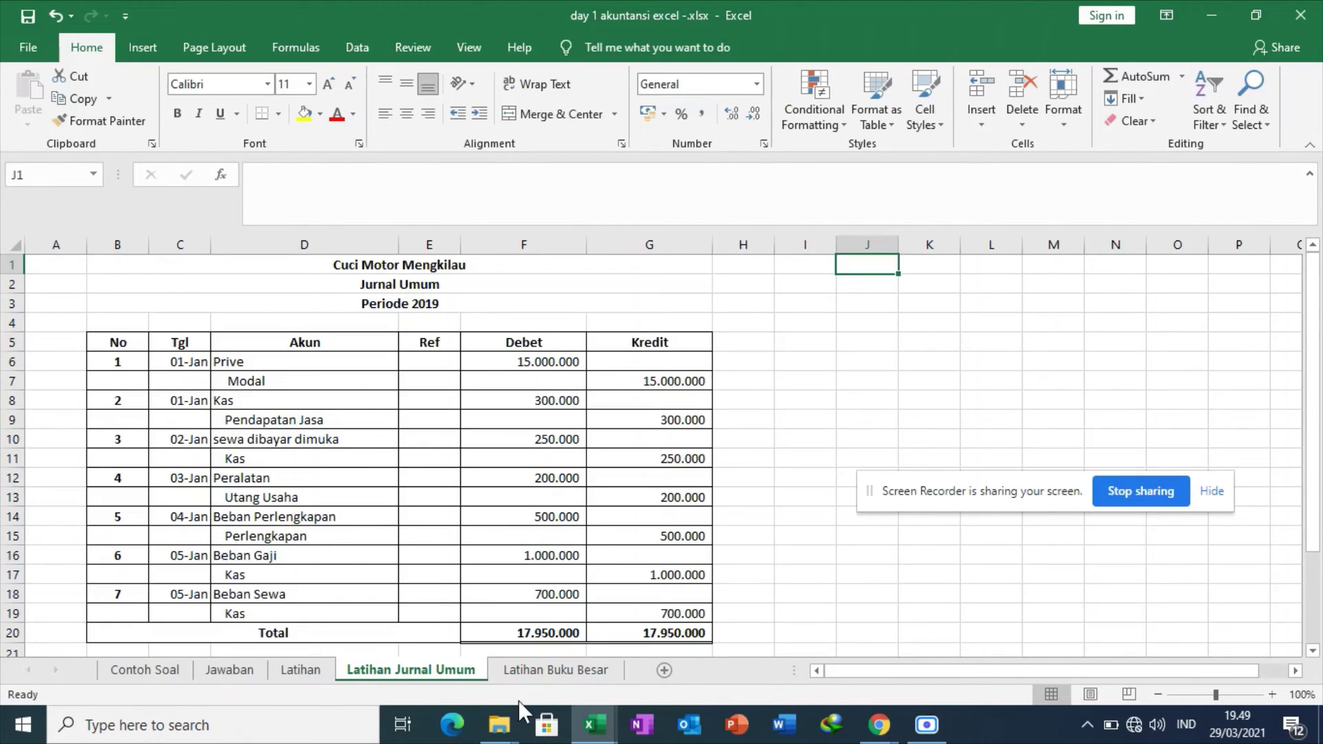
{"action": "left_click", "coordinate": [531, 674]}
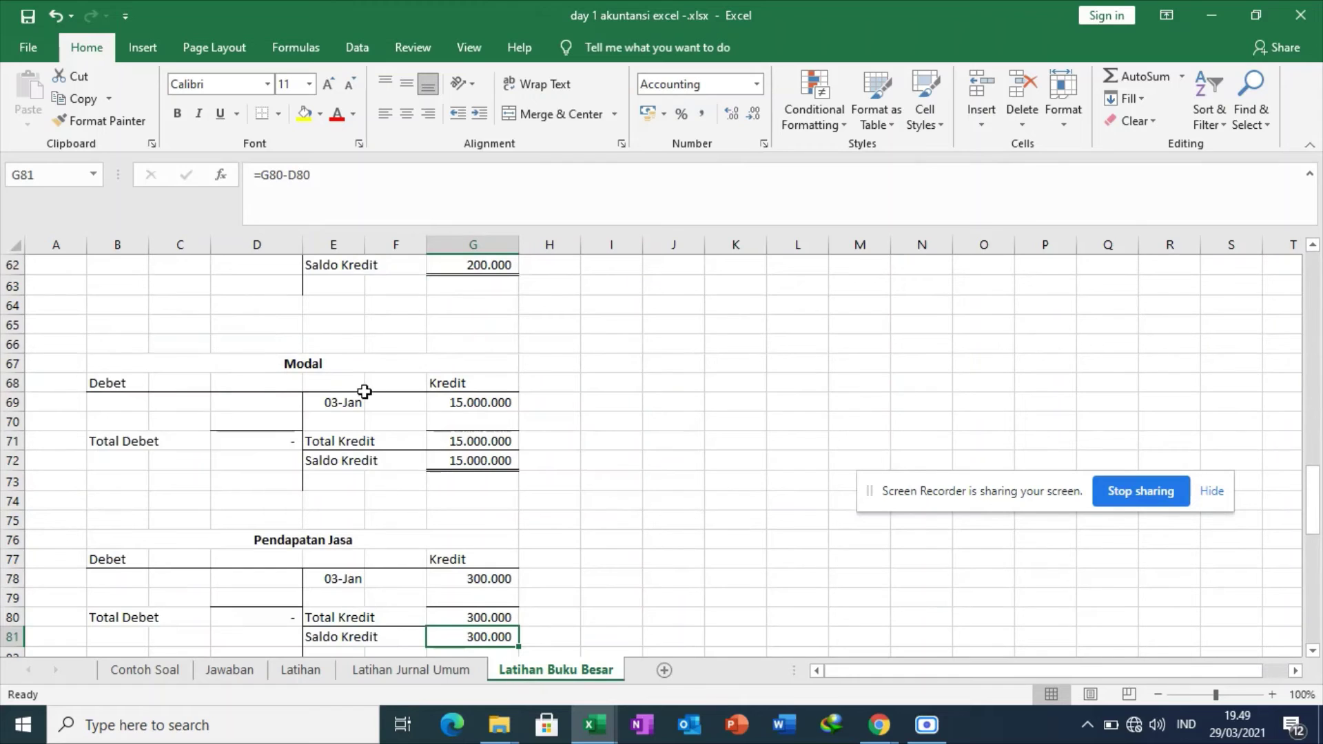
Correct the Modal account's credit posting date in cell E69 to 1 Jan
{"action": "left_click", "coordinate": [338, 407]}
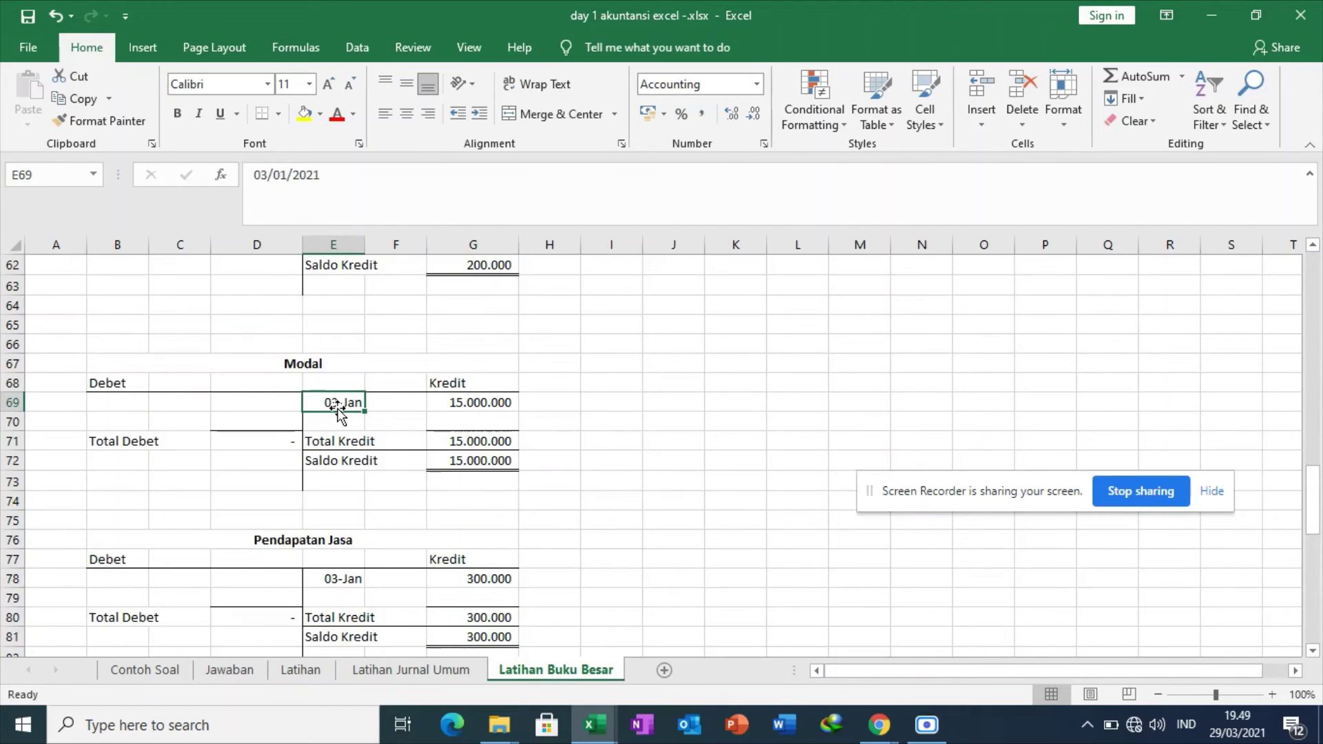
{"action": "type", "text": "1 Jan"}
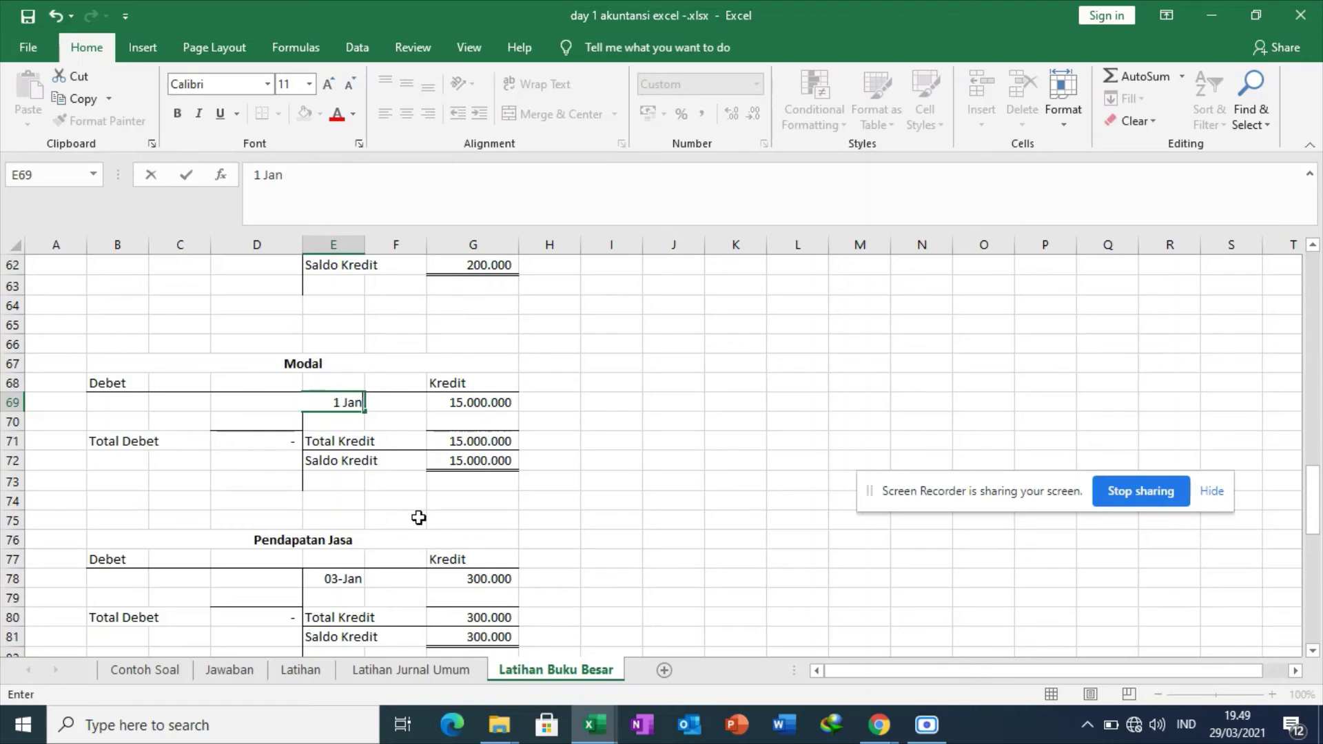
{"action": "key", "text": "Return"}
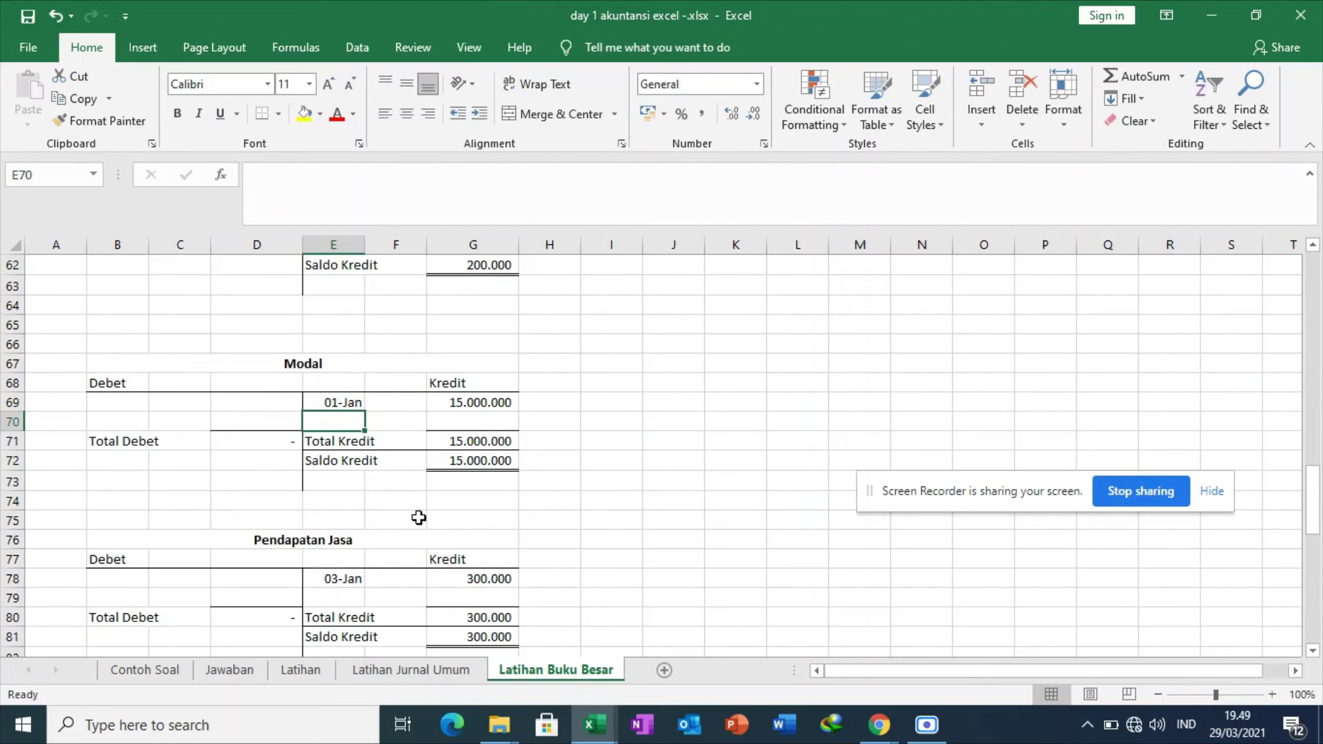
Review the ledger from Utang Usaha to Pendapatan Jasa and compare the Pendapatan Jasa posting date in E78 with the general journal
{"action": "key", "text": "Up"}
{"action": "key", "text": "Up"}
{"action": "key", "text": "Up"}
{"action": "key", "text": "Up"}
{"action": "key", "text": "Up"}
{"action": "key", "text": "Up"}
{"action": "key", "text": "Up"}
{"action": "key", "text": "Up"}
{"action": "key", "text": "Up"}
{"action": "key", "text": "Up"}
{"action": "key", "text": "Up"}
{"action": "key", "text": "Up"}
{"action": "key", "text": "Up"}
{"action": "key", "text": "Down"}
{"action": "key", "text": "Down"}
{"action": "key", "text": "Down"}
{"action": "key", "text": "Down"}
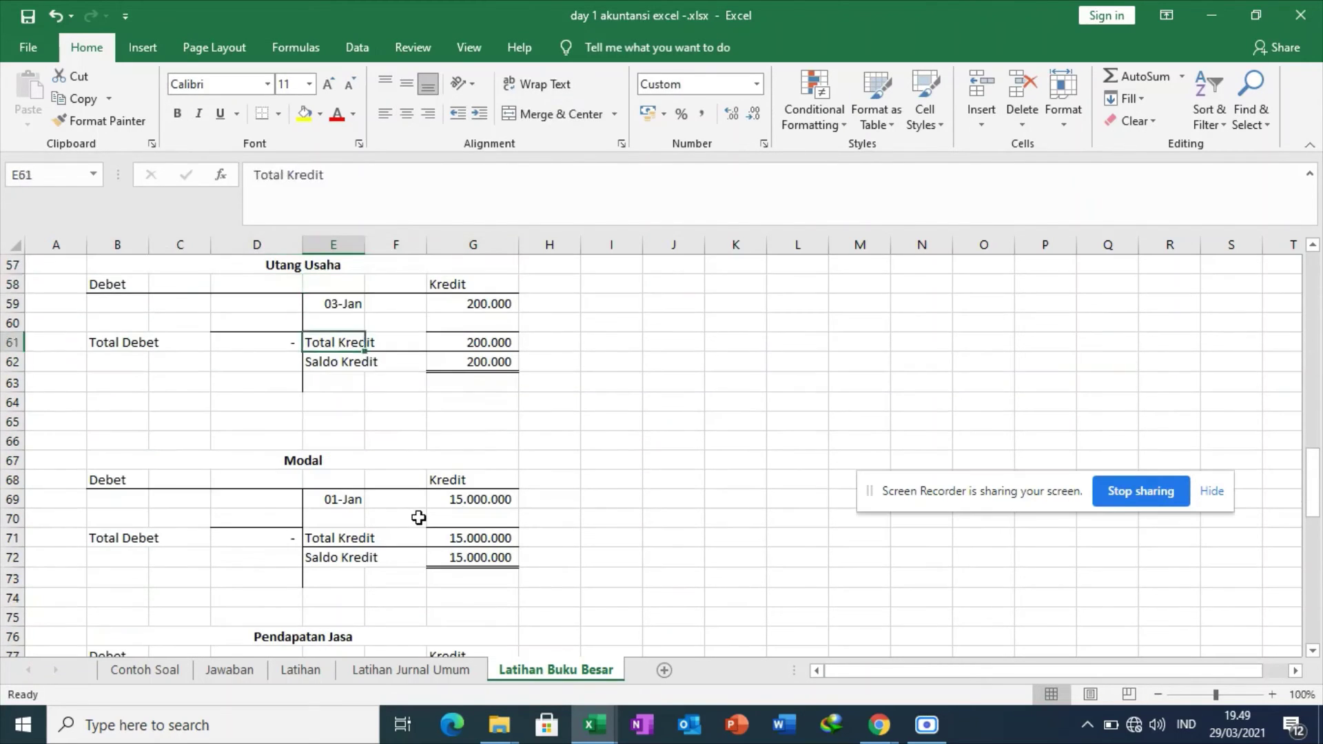
{"action": "key", "text": "Down"}
{"action": "key", "text": "Down"}
{"action": "key", "text": "Down"}
{"action": "key", "text": "Down"}
{"action": "key", "text": "Down"}
{"action": "key", "text": "Down"}
{"action": "key", "text": "Down"}
{"action": "key", "text": "Down"}
{"action": "key", "text": "Down"}
{"action": "key", "text": "Down"}
{"action": "key", "text": "Down"}
{"action": "key", "text": "Down"}
{"action": "key", "text": "Down"}
{"action": "key", "text": "Down"}
{"action": "key", "text": "Down"}
{"action": "key", "text": "Down"}
{"action": "key", "text": "Down"}
{"action": "key", "text": "Down"}
{"action": "key", "text": "Down"}
{"action": "key", "text": "Down"}
{"action": "key", "text": "Up"}
{"action": "key", "text": "Up"}
{"action": "key", "text": "Up"}
{"action": "key", "text": "Up"}
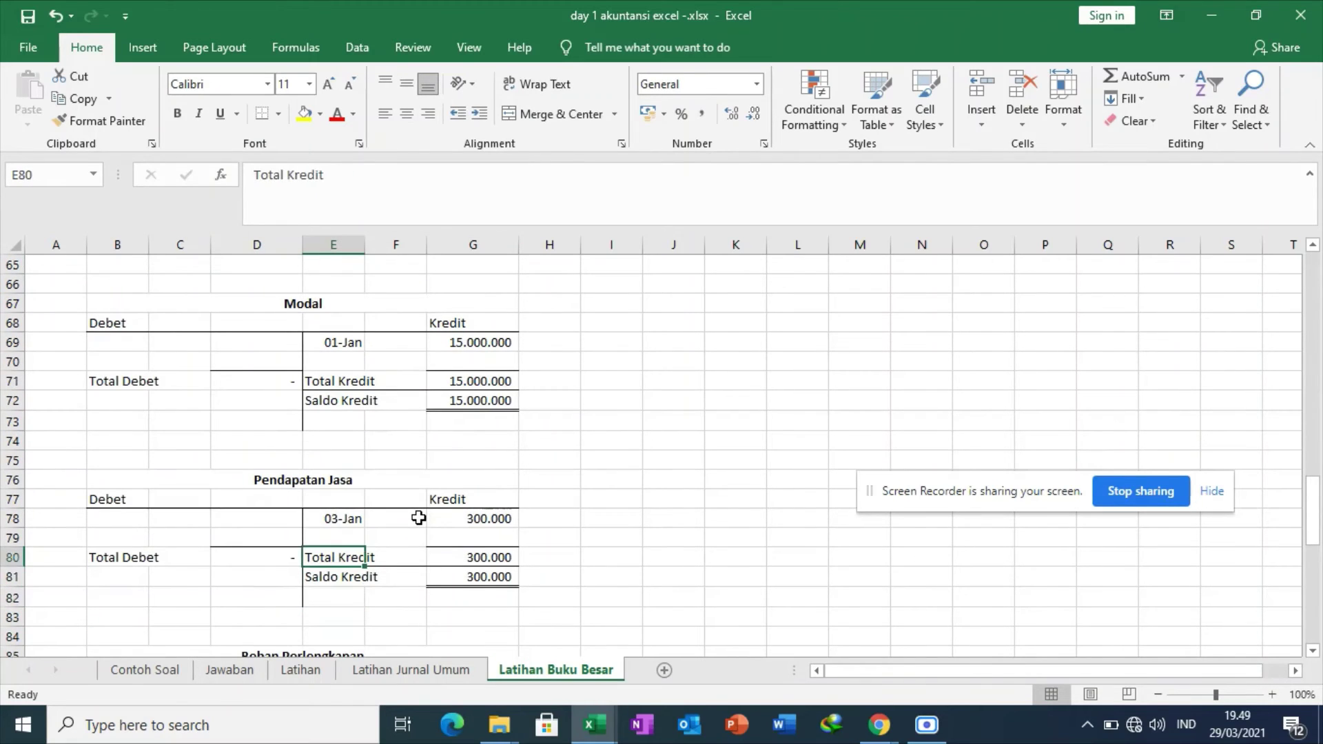
{"action": "key", "text": "Up"}
{"action": "key", "text": "Up"}
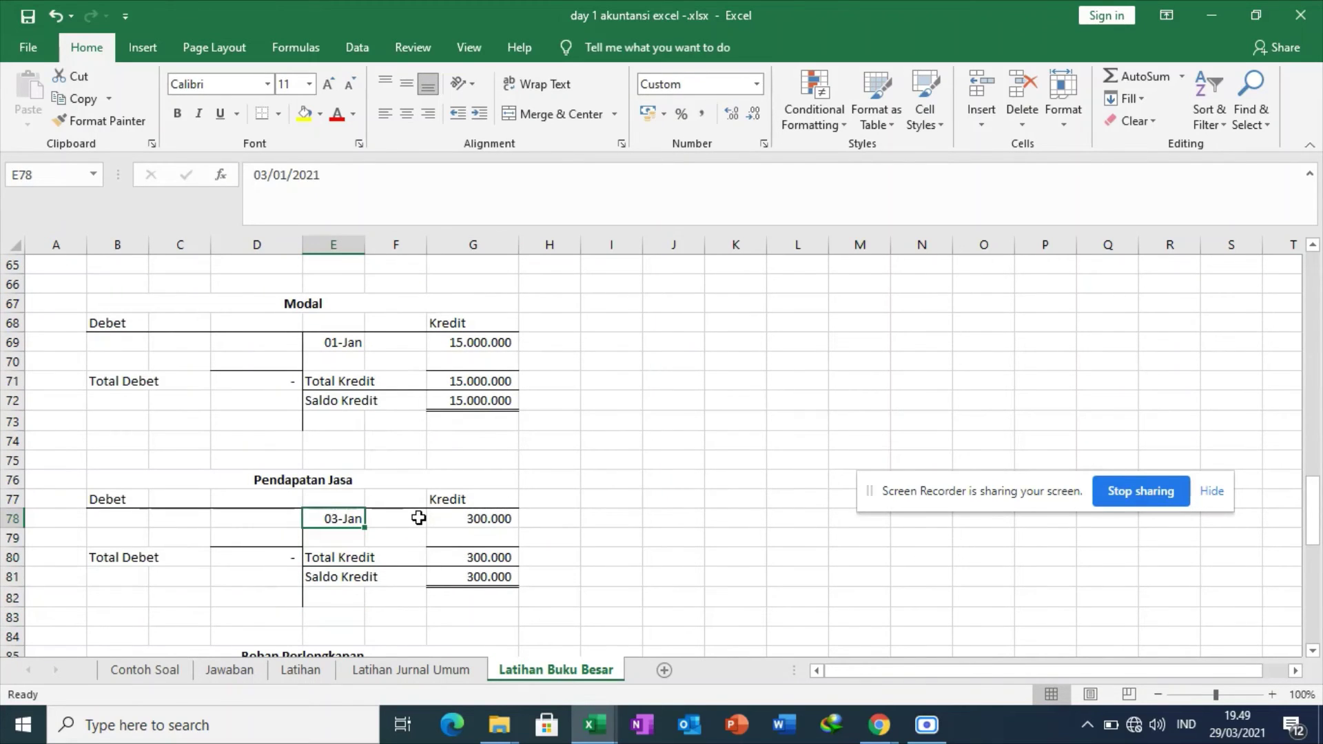
{"action": "left_click", "coordinate": [418, 672]}
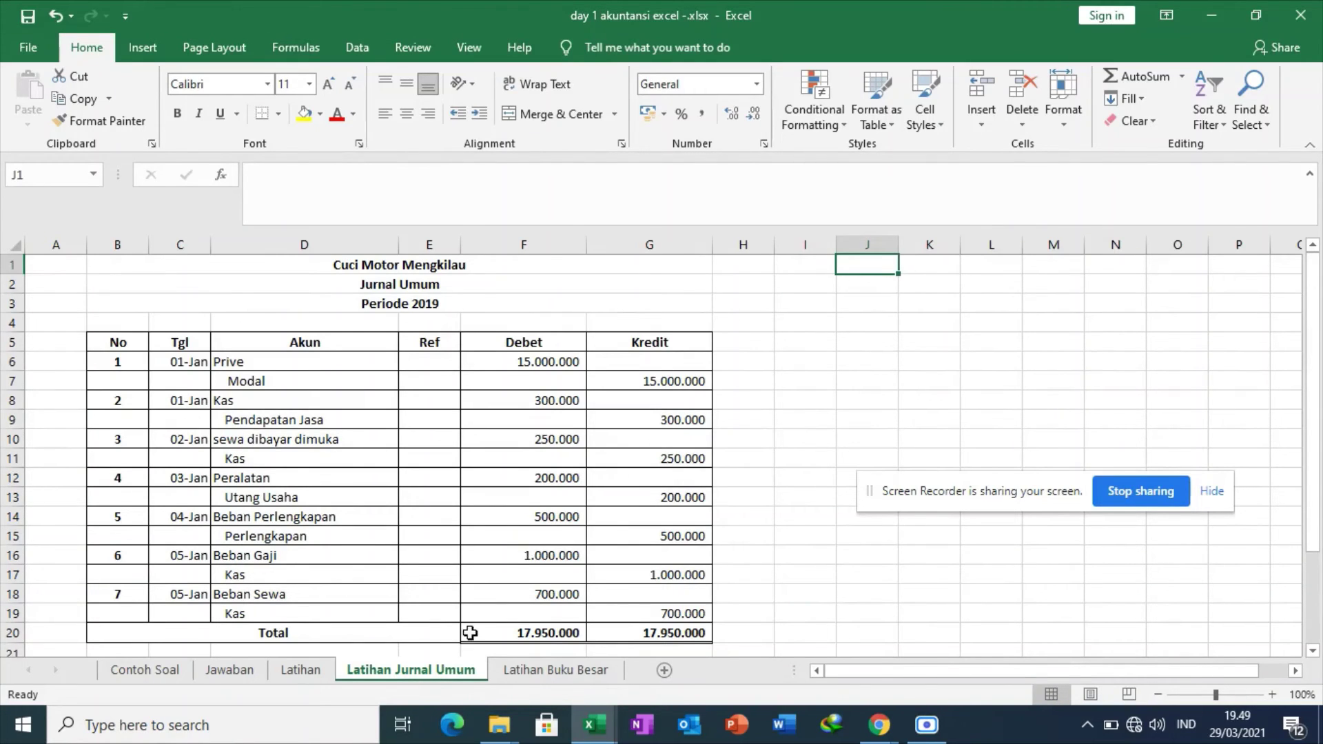
{"action": "left_click", "coordinate": [549, 669]}
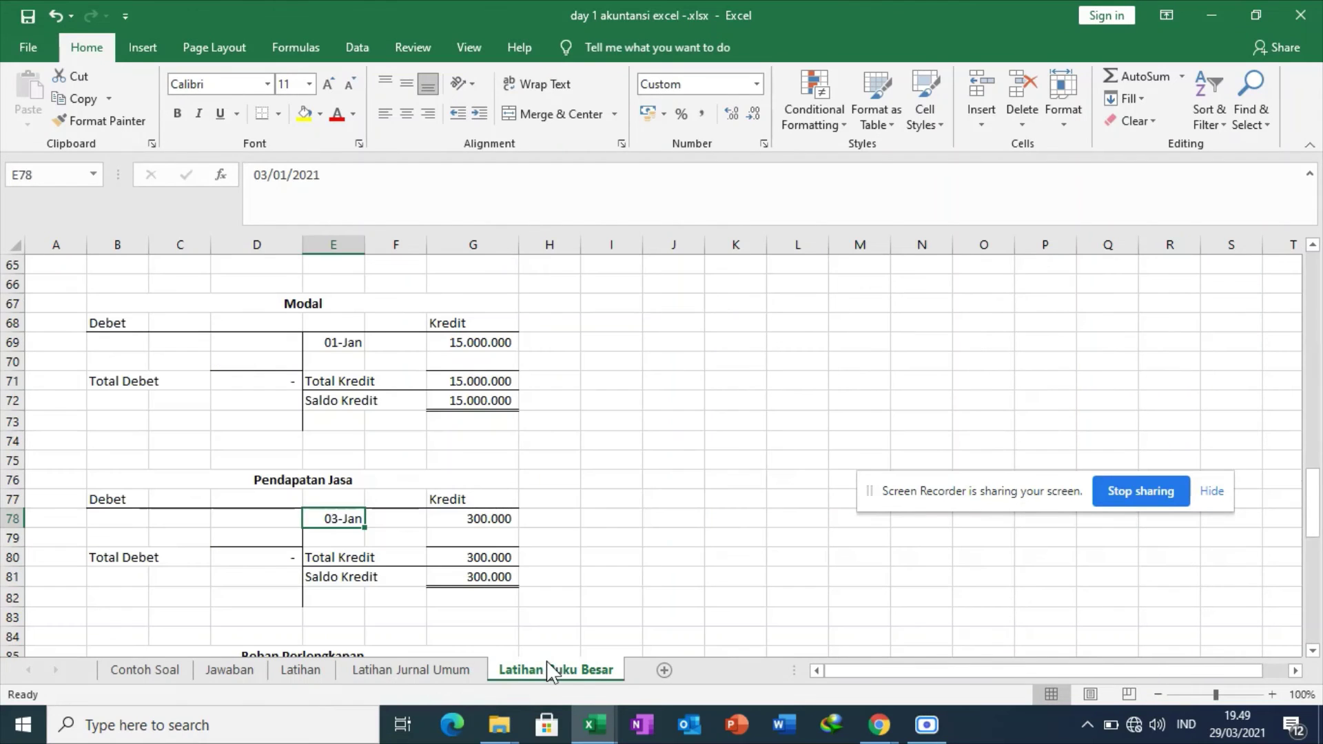
Correct the Pendapatan Jasa account's credit posting date in cell E78 to 1 Jan
{"action": "key", "text": "F2"}
{"action": "type", "text": "1"}
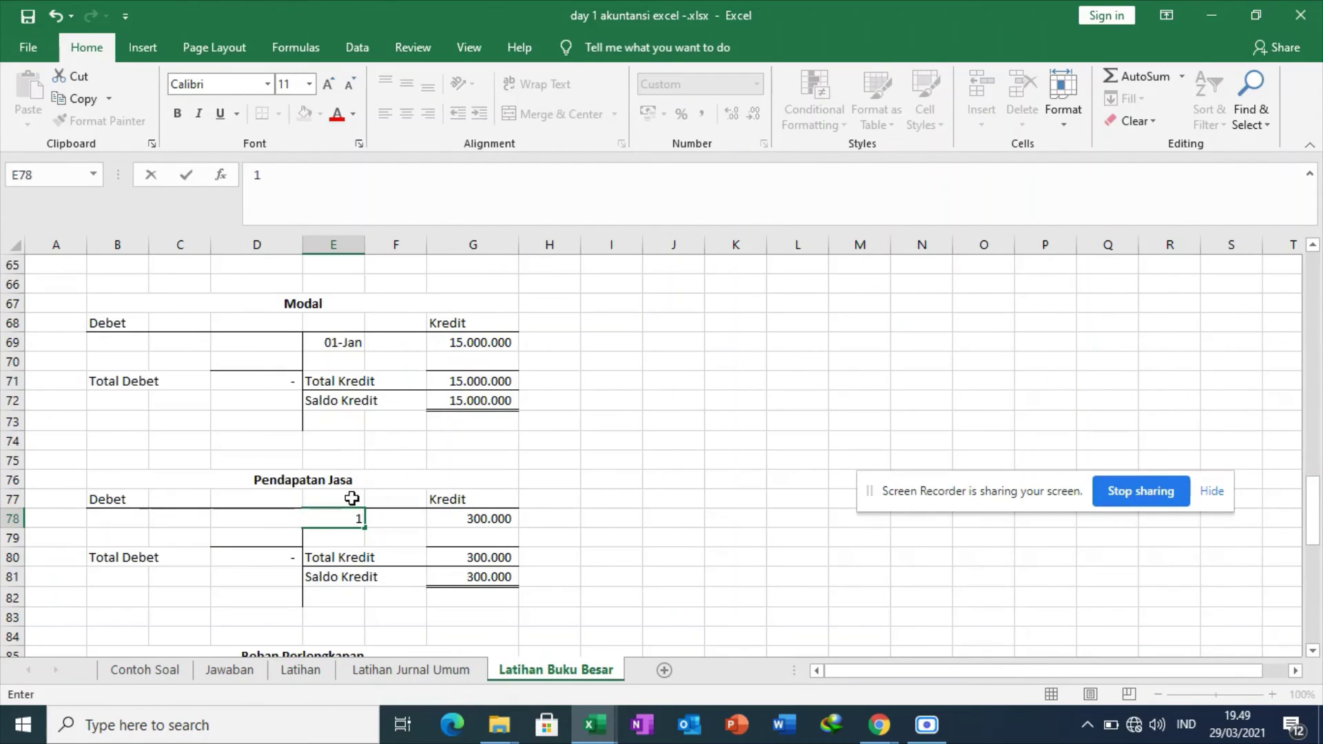
{"action": "type", "text": " Jan"}
{"action": "key", "text": "Return"}
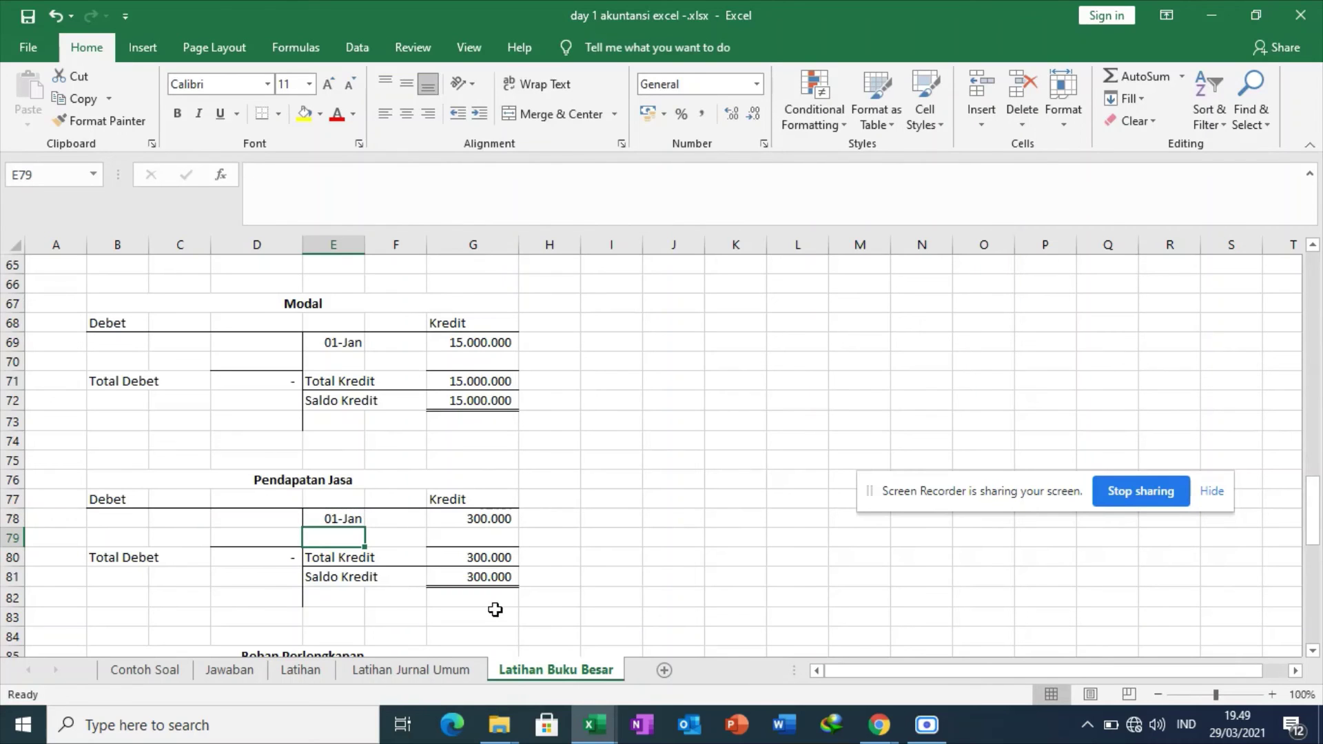
Compare the Beban Perlengkapan account's 04-Jan debit posting in the ledger with its entry in Latihan Jurnal Umum
{"action": "key", "text": "Down"}
{"action": "key", "text": "Down"}
{"action": "key", "text": "Down"}
{"action": "key", "text": "Down"}
{"action": "key", "text": "Down"}
{"action": "key", "text": "Down"}
{"action": "key", "text": "Down"}
{"action": "key", "text": "Down"}
{"action": "key", "text": "Down"}
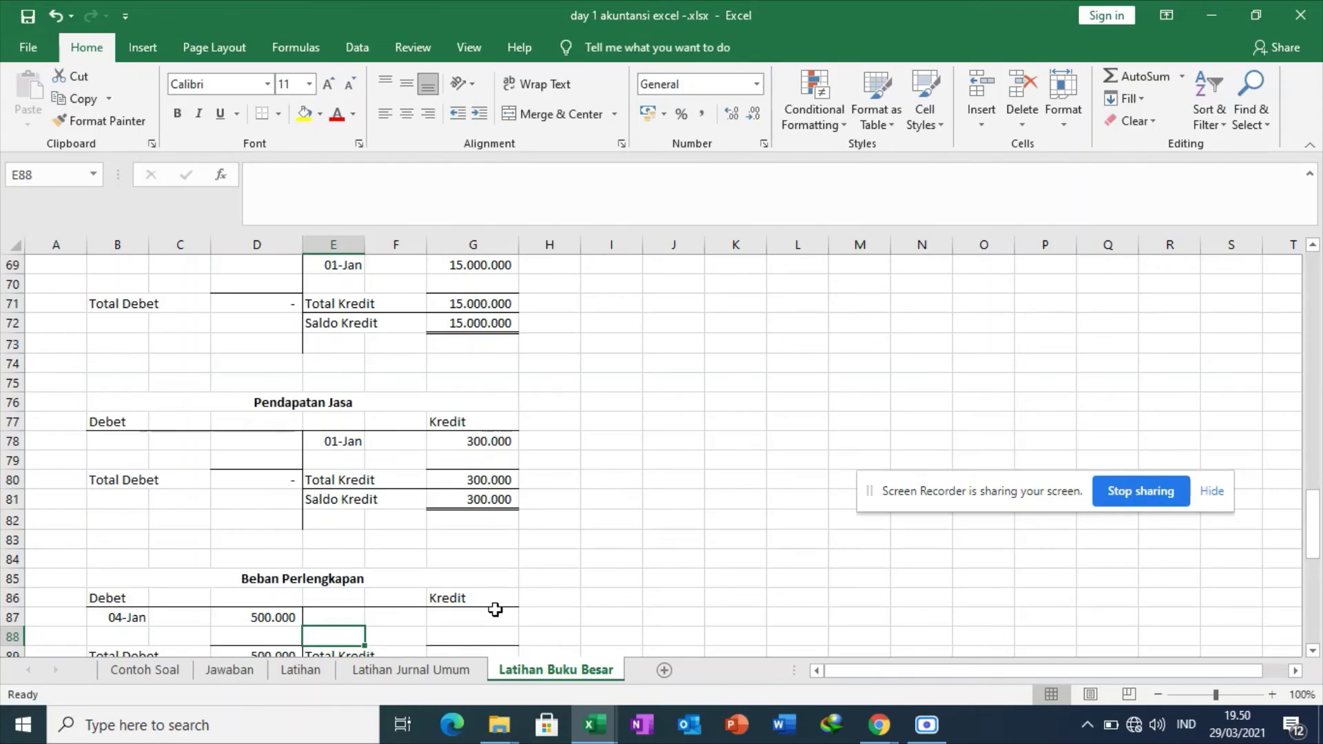
{"action": "key", "text": "Down"}
{"action": "key", "text": "Down"}
{"action": "key", "text": "Down"}
{"action": "key", "text": "Down"}
{"action": "key", "text": "Down"}
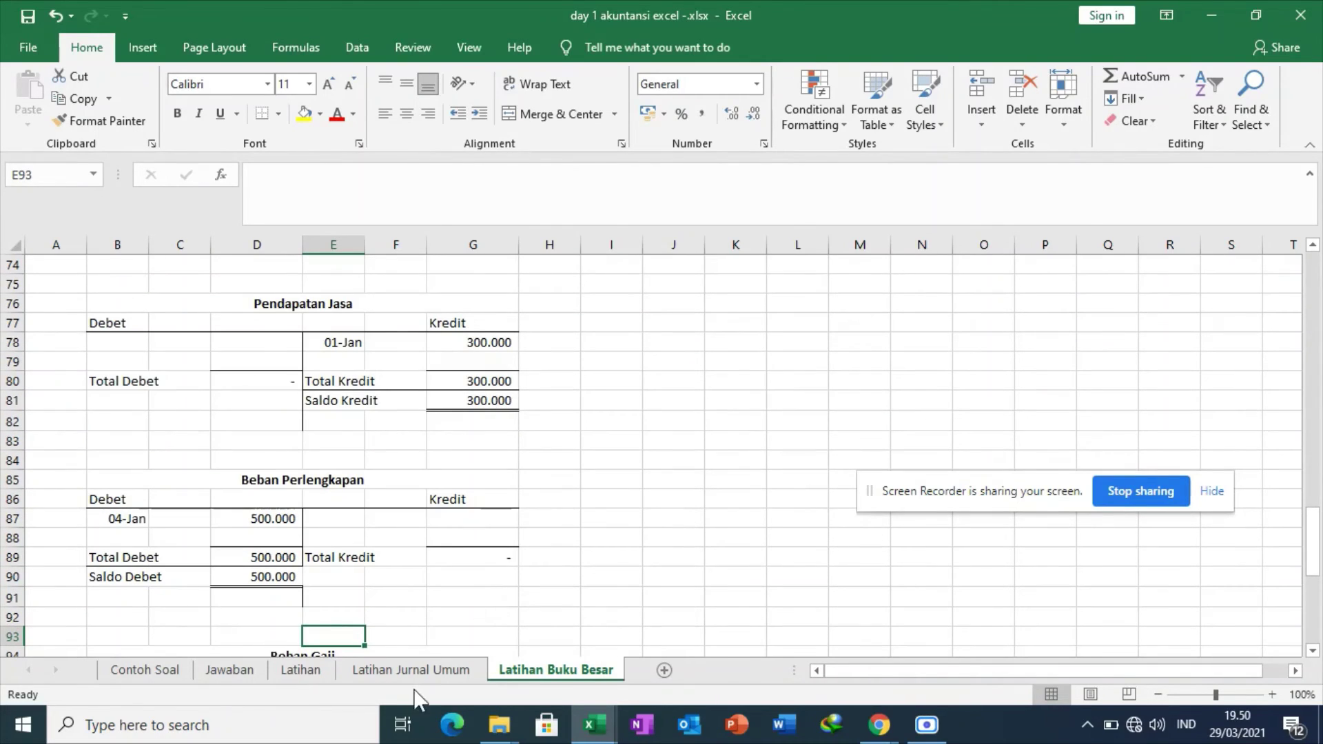
{"action": "left_click", "coordinate": [432, 671]}
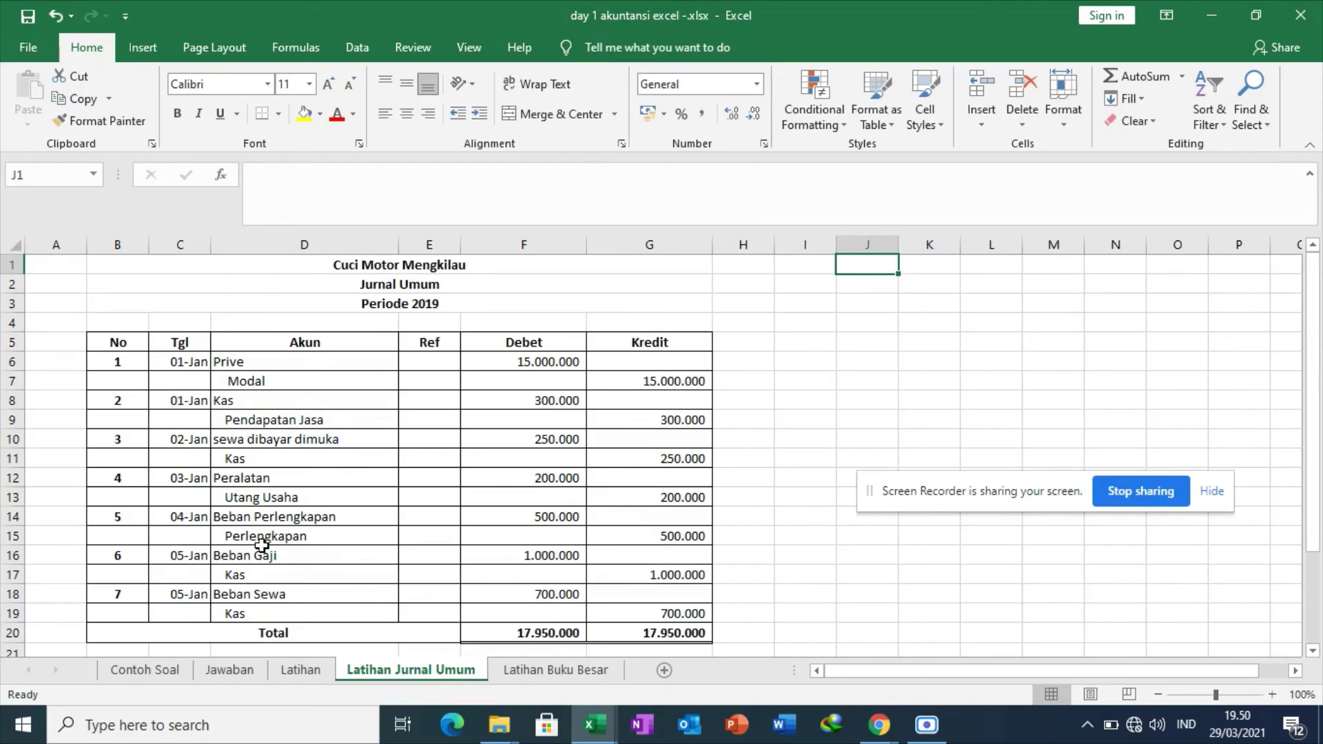
{"action": "left_click", "coordinate": [534, 670]}
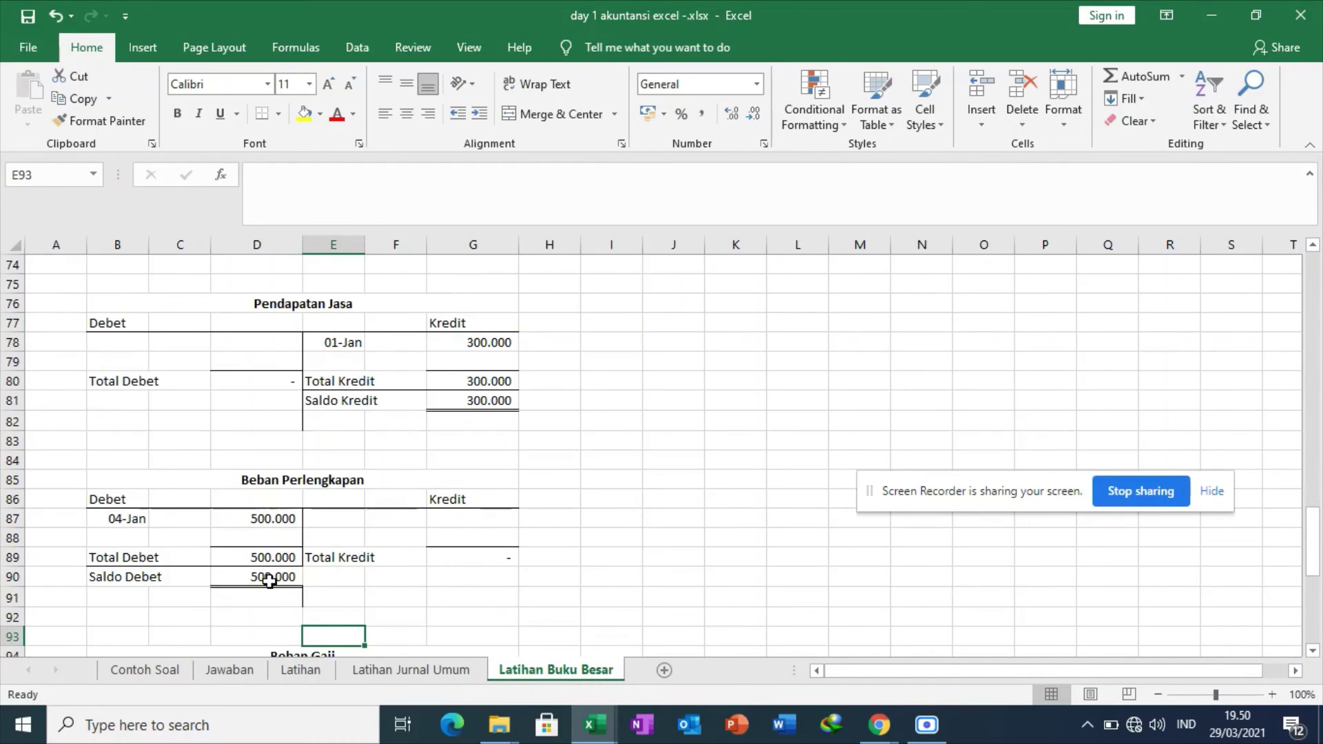
Examine the Beban Gaji account's 05-Jan debit posting and balance, continuing down to the Beban Sewa account in the ledger
{"action": "key", "text": "Down"}
{"action": "key", "text": "Down"}
{"action": "key", "text": "Down"}
{"action": "key", "text": "Down"}
{"action": "key", "text": "Down"}
{"action": "key", "text": "Down"}
{"action": "key", "text": "Down"}
{"action": "key", "text": "Down"}
{"action": "key", "text": "Down"}
{"action": "key", "text": "Down"}
{"action": "key", "text": "Down"}
{"action": "key", "text": "Down"}
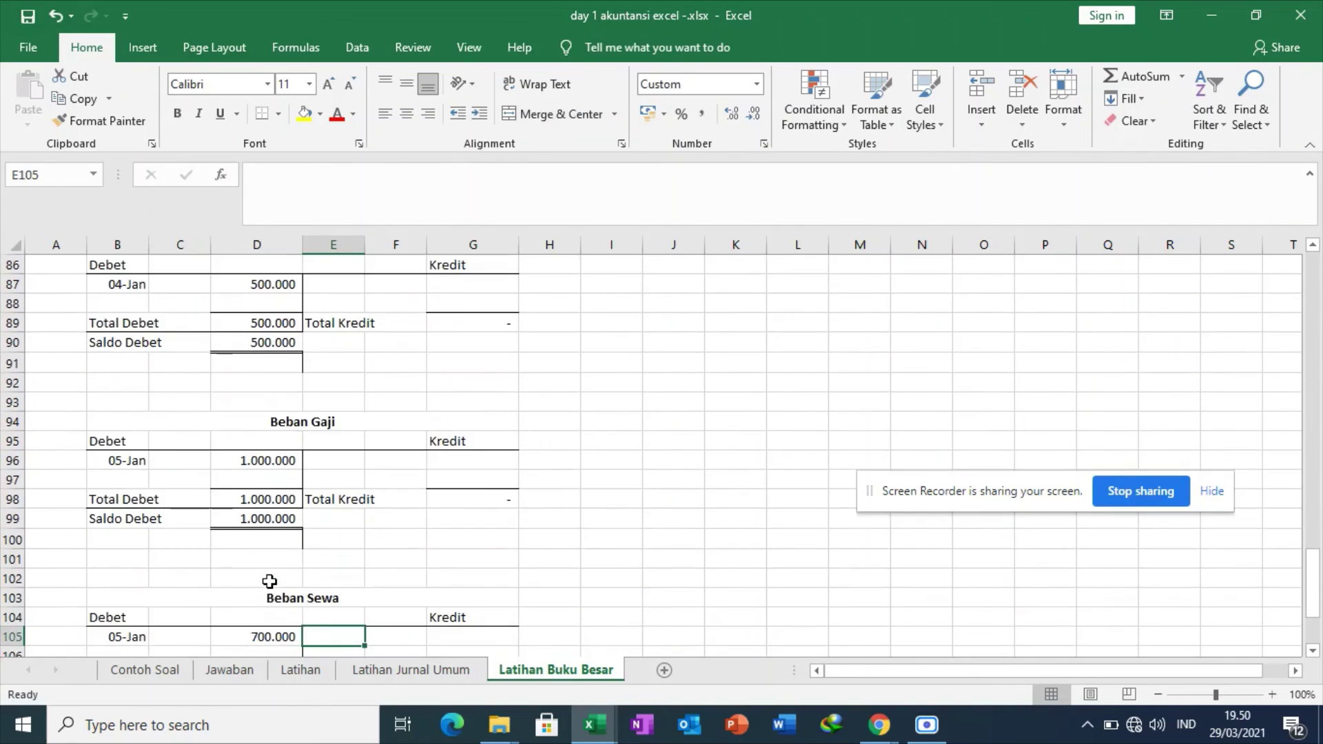
Compare the Beban Gaji account's 05-Jan debit posting in the ledger with its entry in Latihan Jurnal Umum
{"action": "key", "text": "Down"}
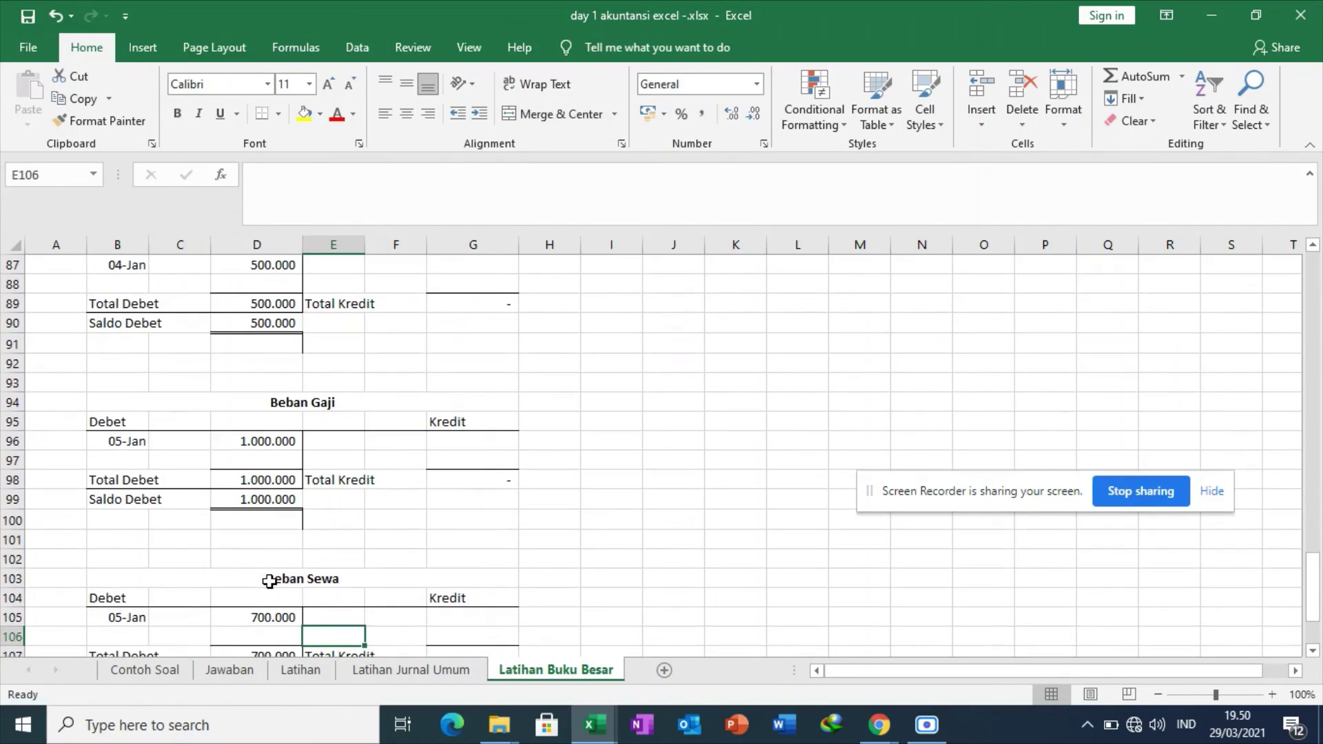
{"action": "left_click", "coordinate": [372, 678]}
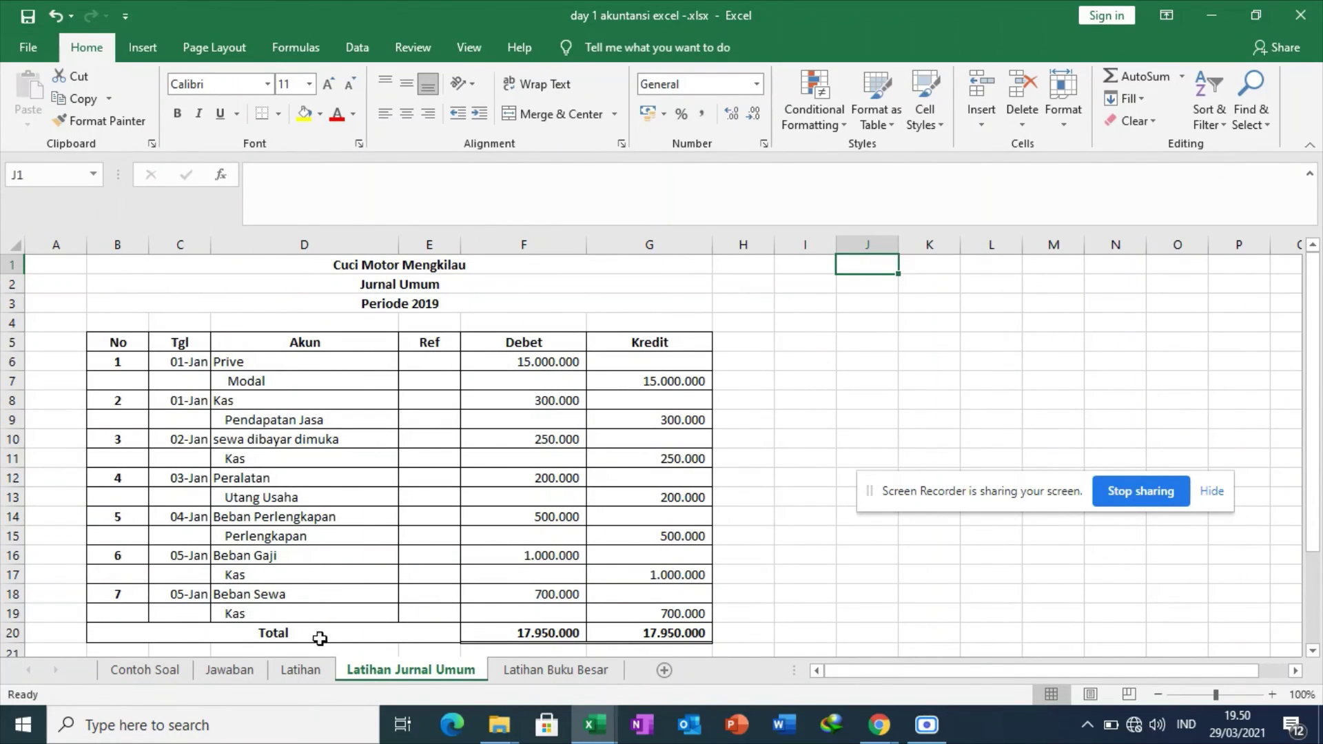
{"action": "left_click", "coordinate": [525, 672]}
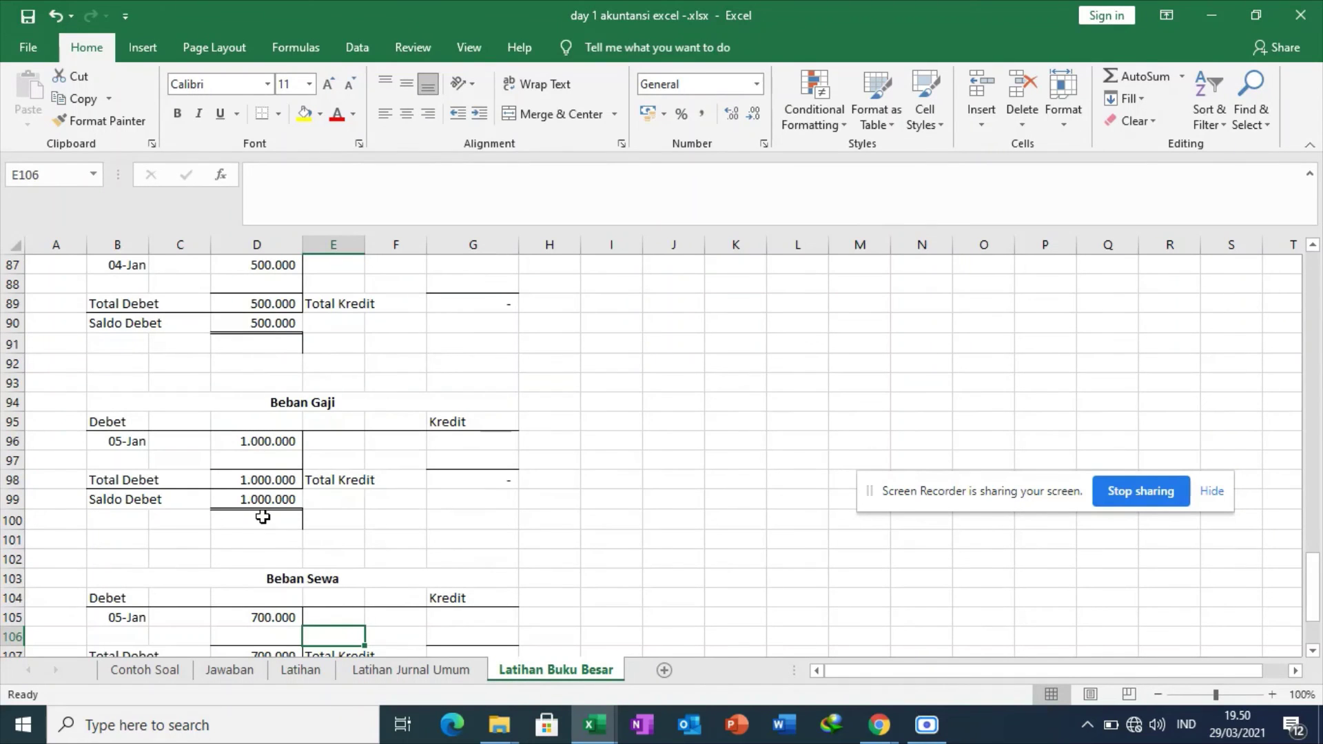
Examine the Beban Sewa account's 05-Jan debit posting and balance in the ledger, comparing it with its Latihan Jurnal Umum entry
{"action": "key", "text": "Down"}
{"action": "key", "text": "Down"}
{"action": "key", "text": "Down"}
{"action": "key", "text": "Down"}
{"action": "key", "text": "Down"}
{"action": "key", "text": "Down"}
{"action": "key", "text": "Down"}
{"action": "key", "text": "Down"}
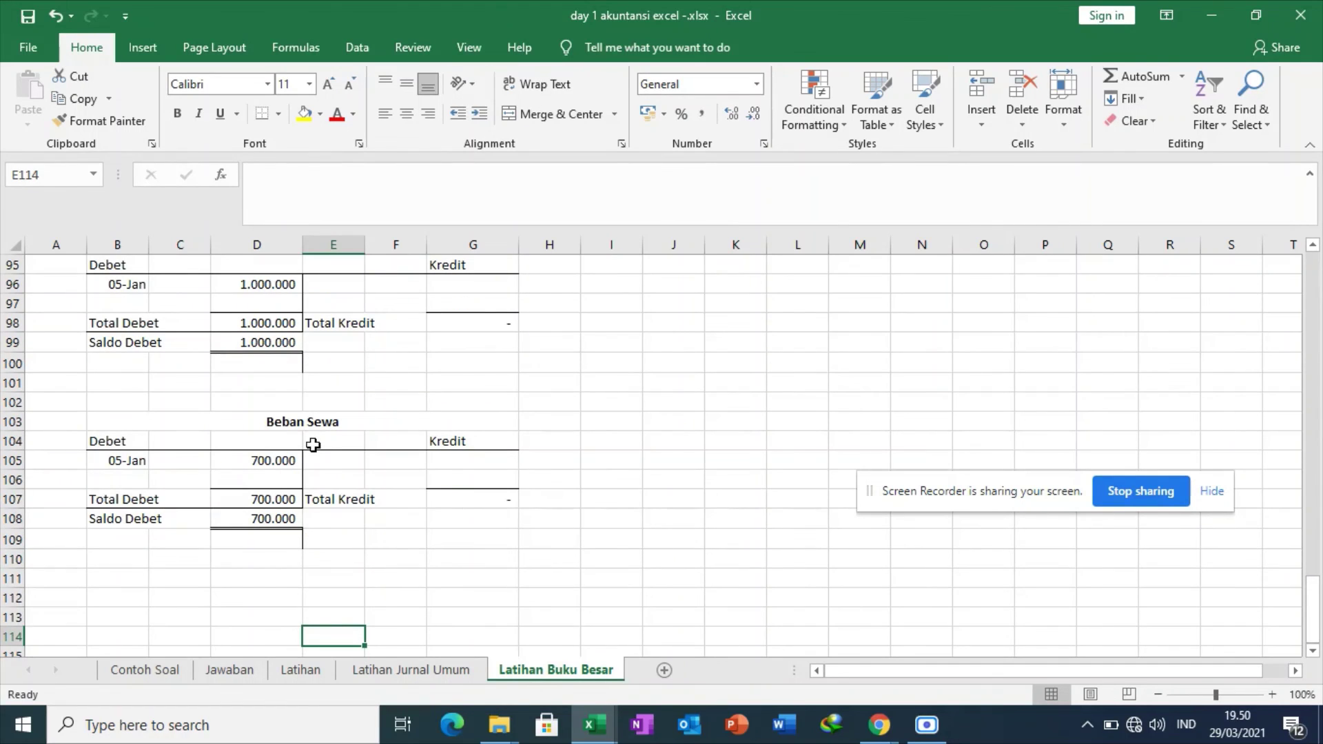
{"action": "left_click", "coordinate": [463, 672]}
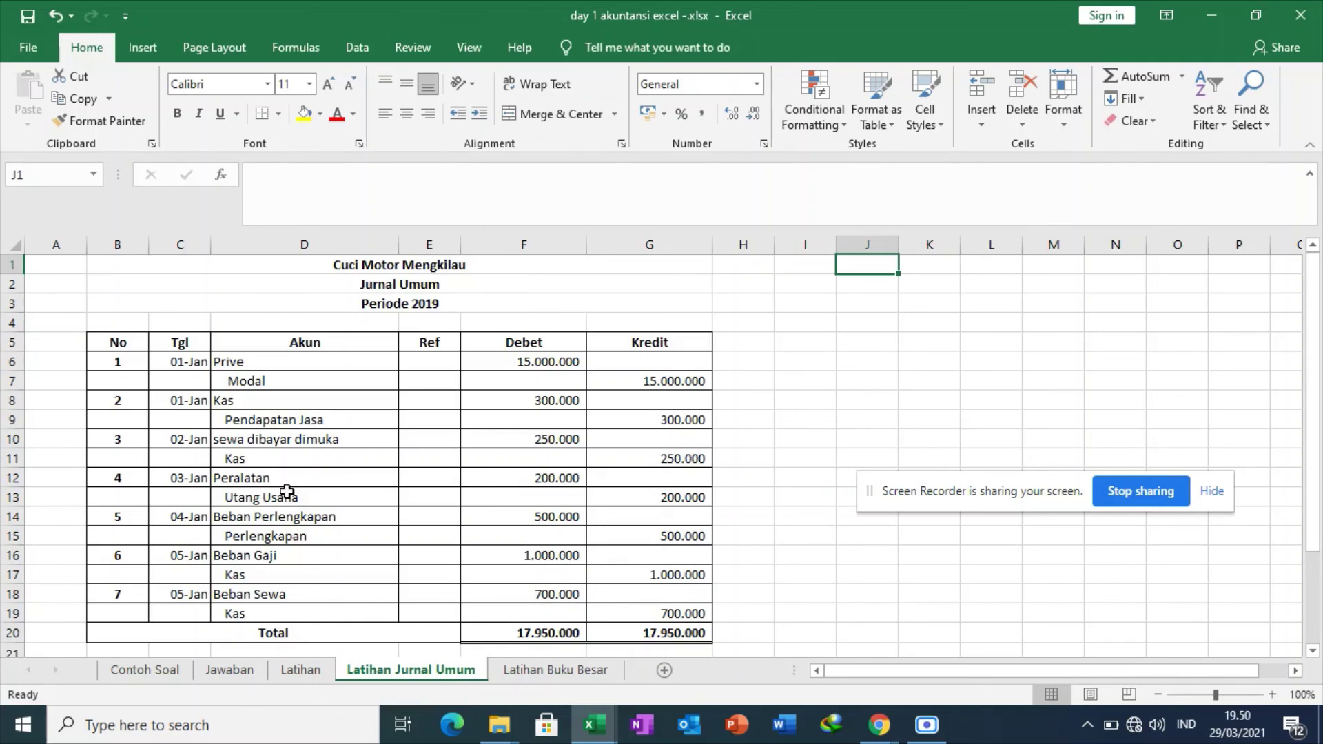
{"action": "left_click", "coordinate": [520, 671]}
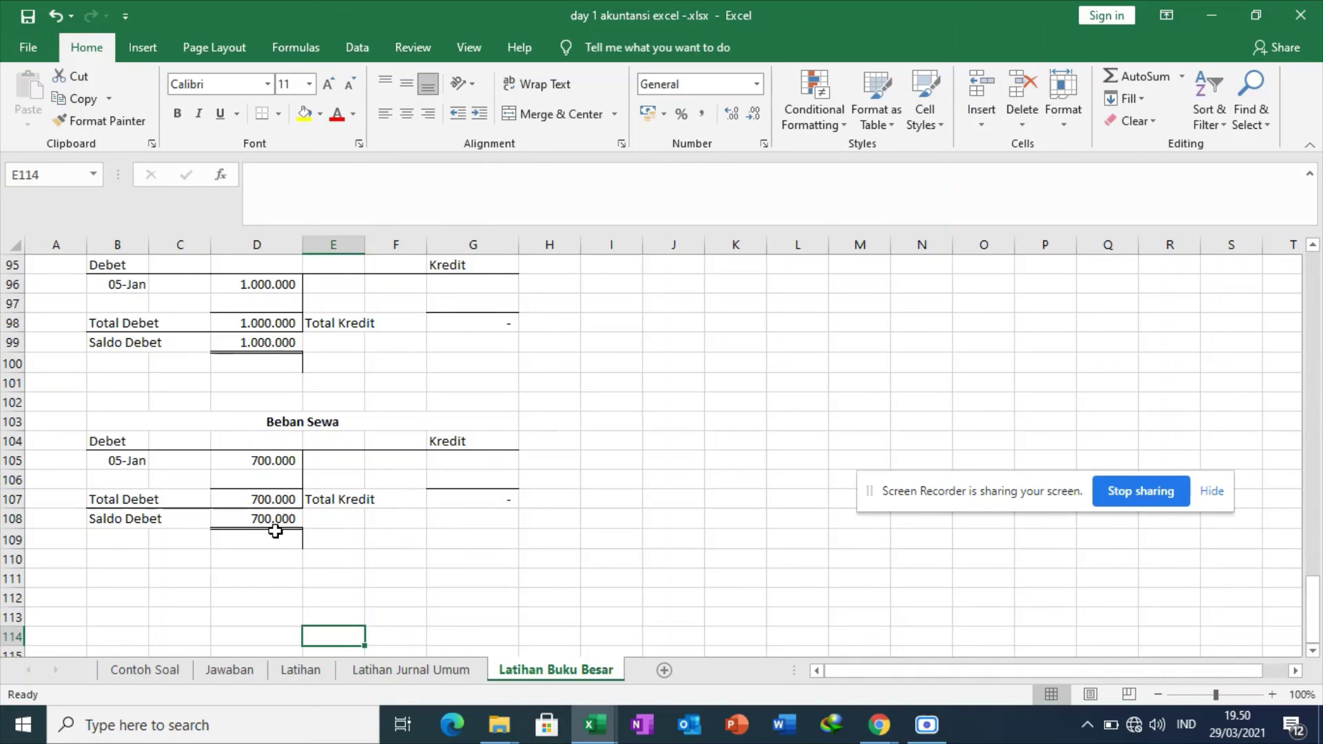
Go back through the ledger accounts from Beban Sewa to the Buku Besar T heading and the KAS account at the sheet's start
{"action": "key", "text": "Up"}
{"action": "key", "text": "Up"}
{"action": "key", "text": "Up"}
{"action": "key", "text": "Up"}
{"action": "key", "text": "Up"}
{"action": "key", "text": "Up"}
{"action": "key", "text": "Up"}
{"action": "key", "text": "Up"}
{"action": "key", "text": "Up"}
{"action": "key", "text": "Up"}
{"action": "key", "text": "Up"}
{"action": "key", "text": "Up"}
{"action": "key", "text": "Up"}
{"action": "key", "text": "Up"}
{"action": "key", "text": "Up"}
{"action": "key", "text": "Up"}
{"action": "key", "text": "Up"}
{"action": "key", "text": "Up"}
{"action": "key", "text": "Up"}
{"action": "key", "text": "Up"}
{"action": "key", "text": "Up"}
{"action": "key", "text": "Up"}
{"action": "key", "text": "Up"}
{"action": "key", "text": "Up"}
{"action": "key", "text": "Up"}
{"action": "key", "text": "Up"}
{"action": "key", "text": "Up"}
{"action": "key", "text": "Up"}
{"action": "key", "text": "Up"}
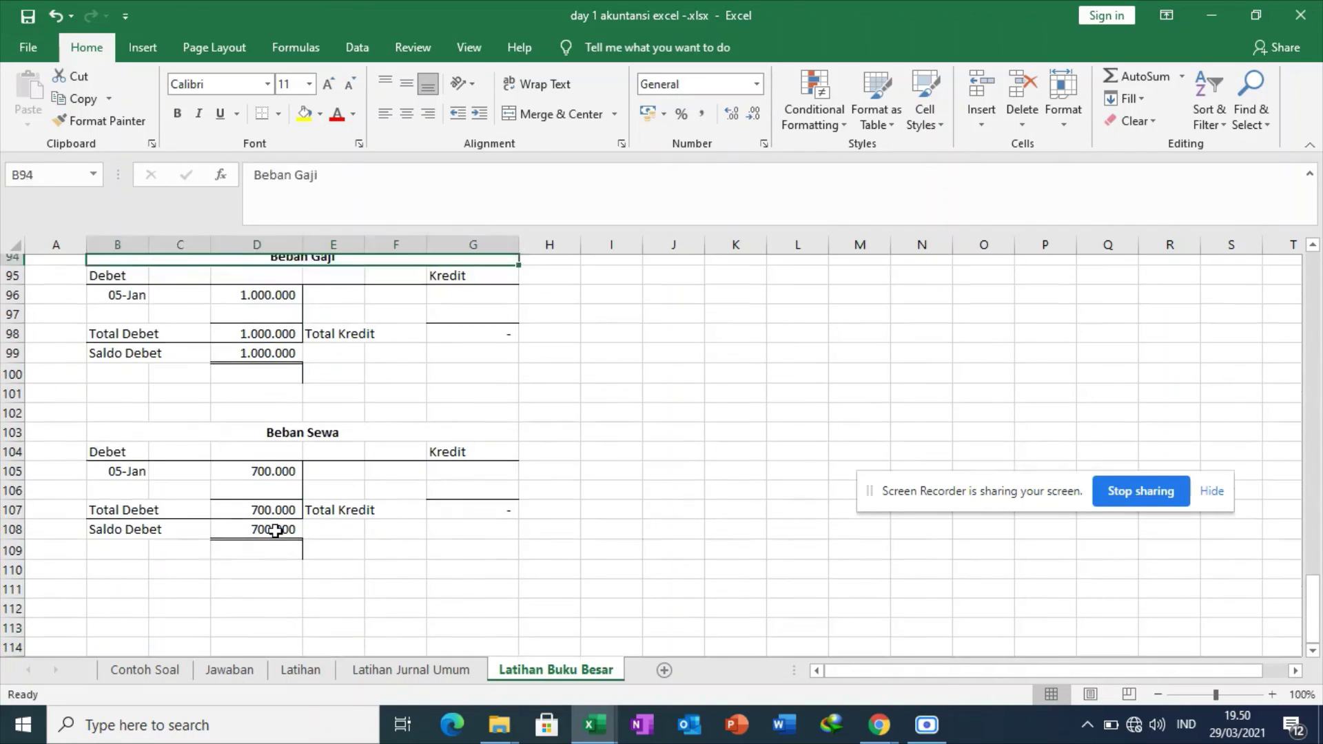
{"action": "key", "text": "Up"}
{"action": "key", "text": "Up"}
{"action": "key", "text": "Up"}
{"action": "key", "text": "Up"}
{"action": "key", "text": "Up"}
{"action": "key", "text": "Up"}
{"action": "key", "text": "Up"}
{"action": "key", "text": "Up"}
{"action": "key", "text": "Up"}
{"action": "key", "text": "Up"}
{"action": "key", "text": "Up"}
{"action": "key", "text": "Up"}
{"action": "key", "text": "Up"}
{"action": "key", "text": "Up"}
{"action": "key", "text": "Up"}
{"action": "key", "text": "Up"}
{"action": "key", "text": "Up"}
{"action": "key", "text": "Up"}
{"action": "key", "text": "Up"}
{"action": "key", "text": "Up"}
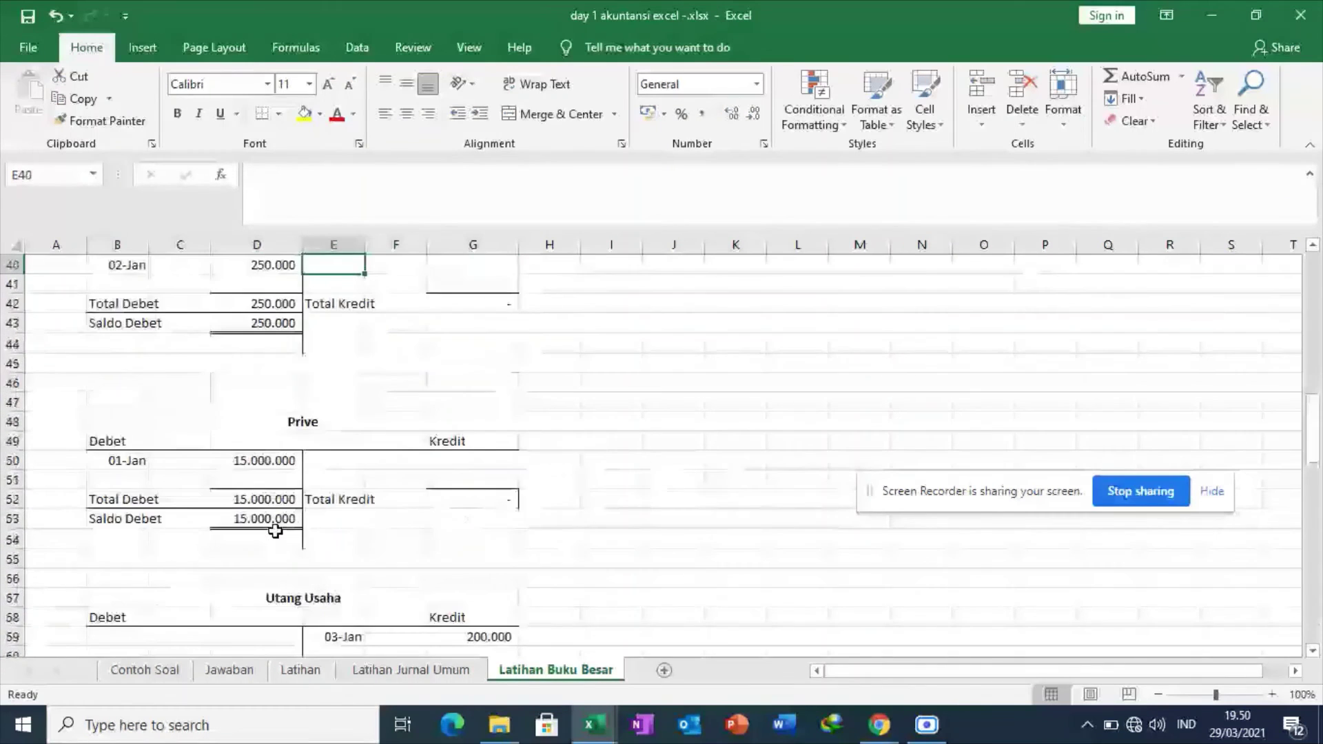
{"action": "key", "text": "Up"}
{"action": "key", "text": "Up"}
{"action": "key", "text": "Up"}
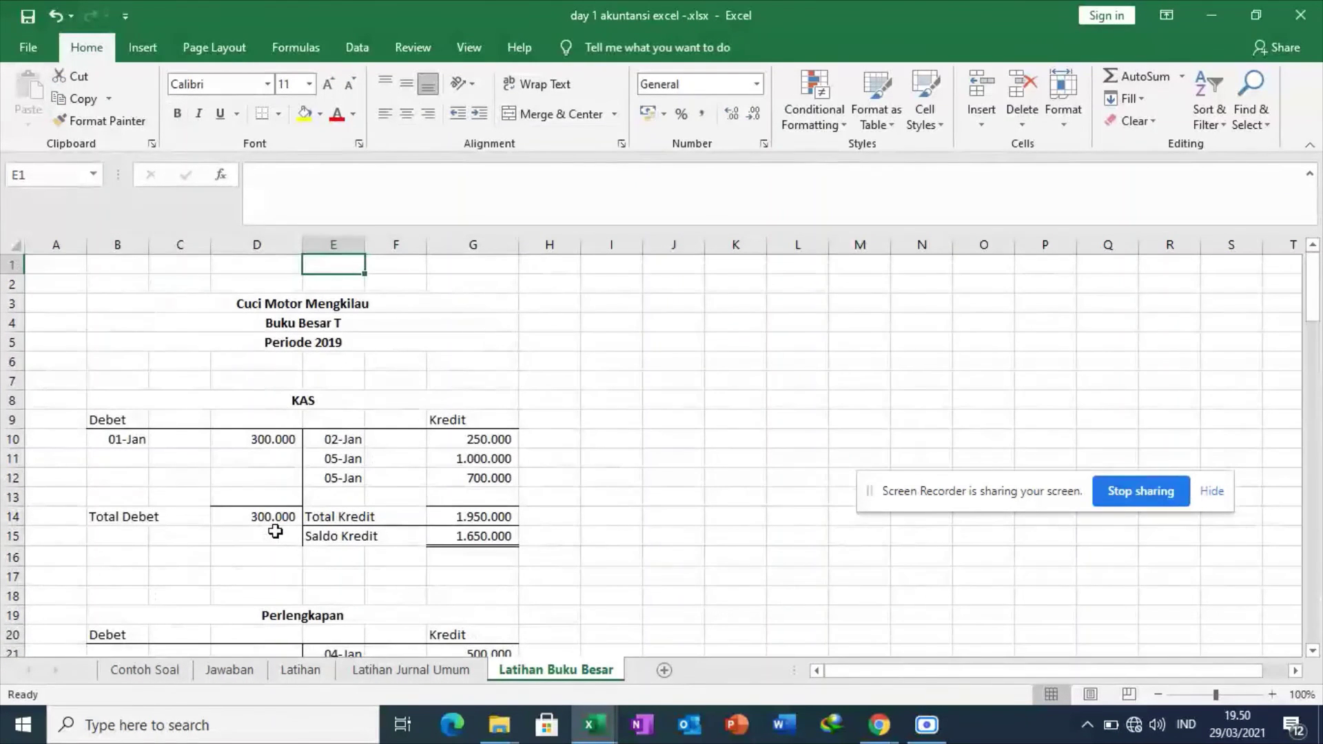